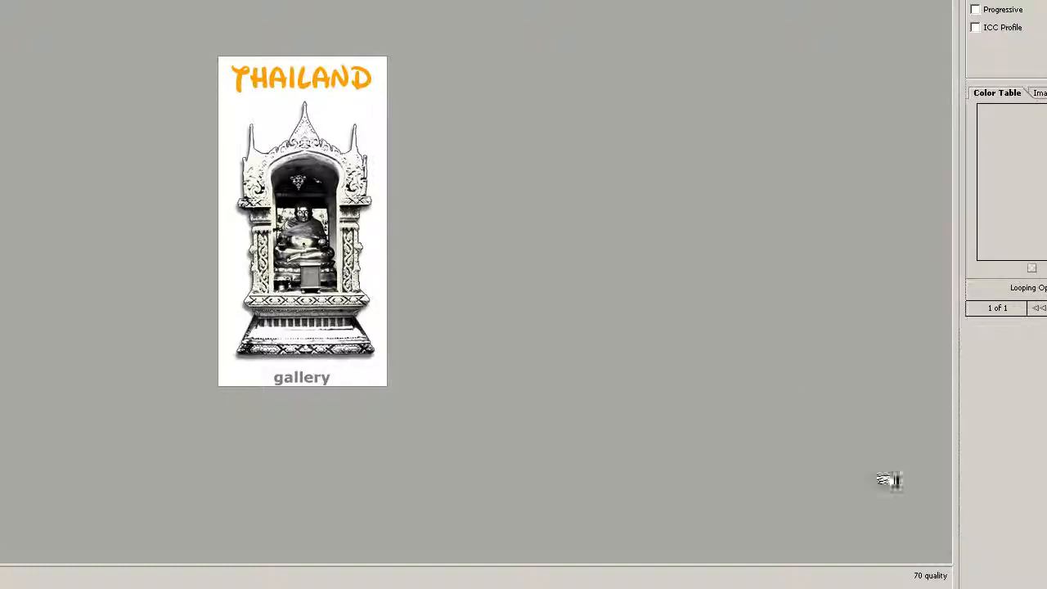
- Preview the Thailand gallery graphic as a GIF and enlarge the shadow along the base of the shrine
drag(881, 479, 690, 344)
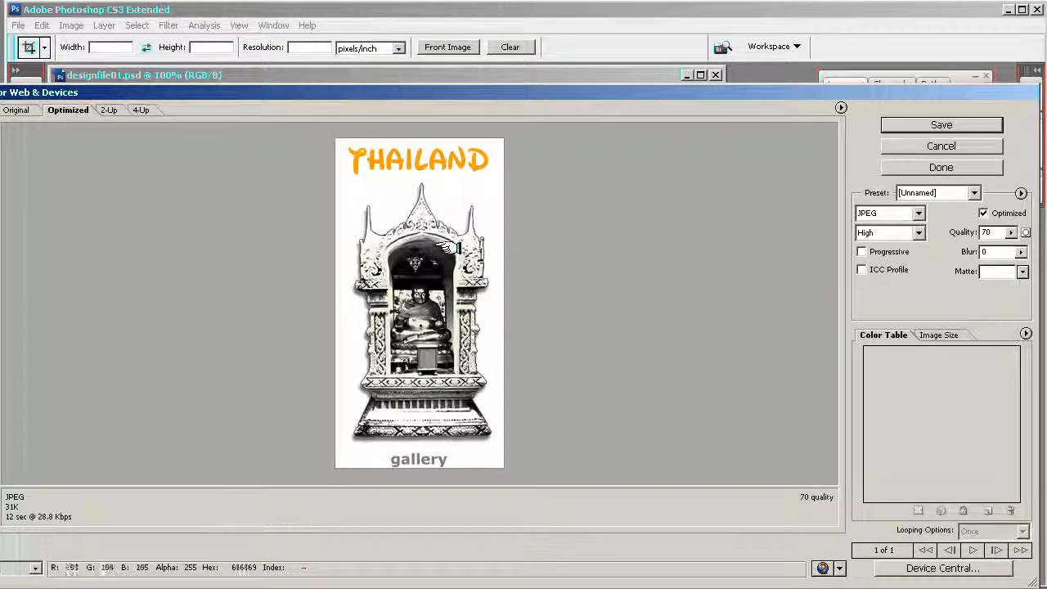
click(919, 215)
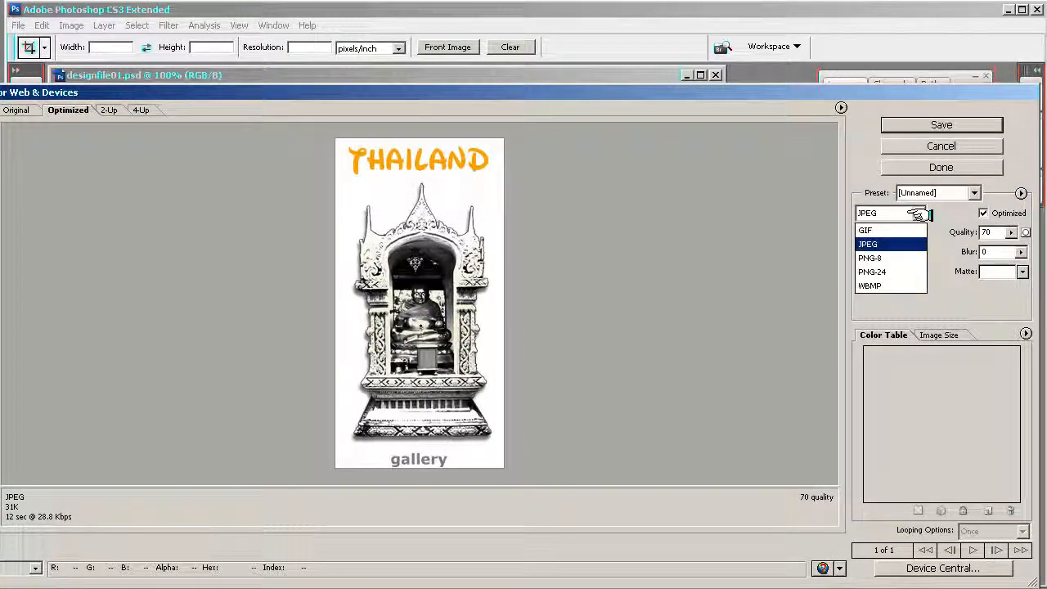
click(874, 229)
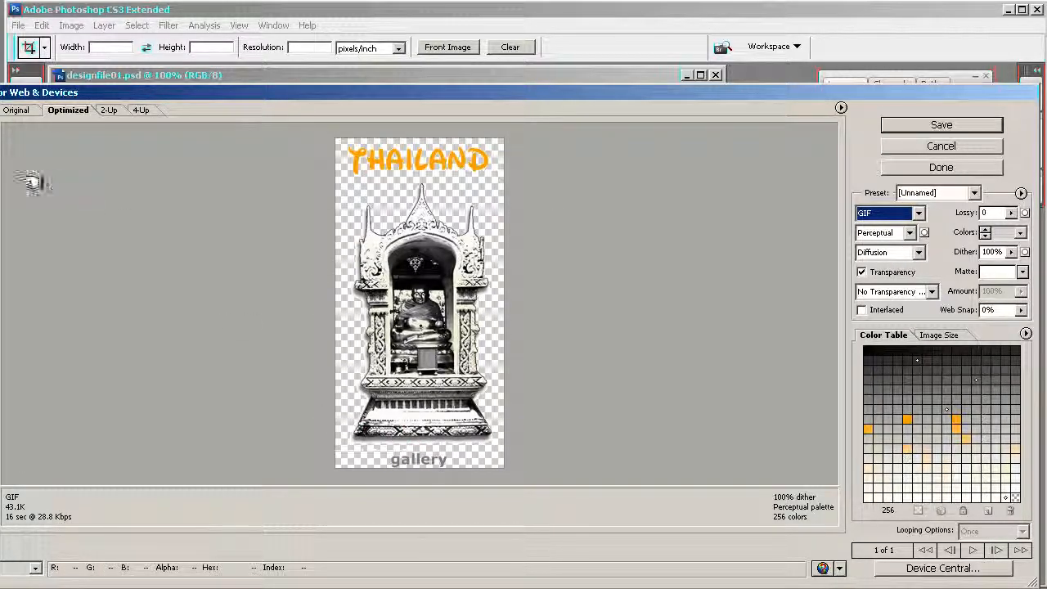
click(372, 466)
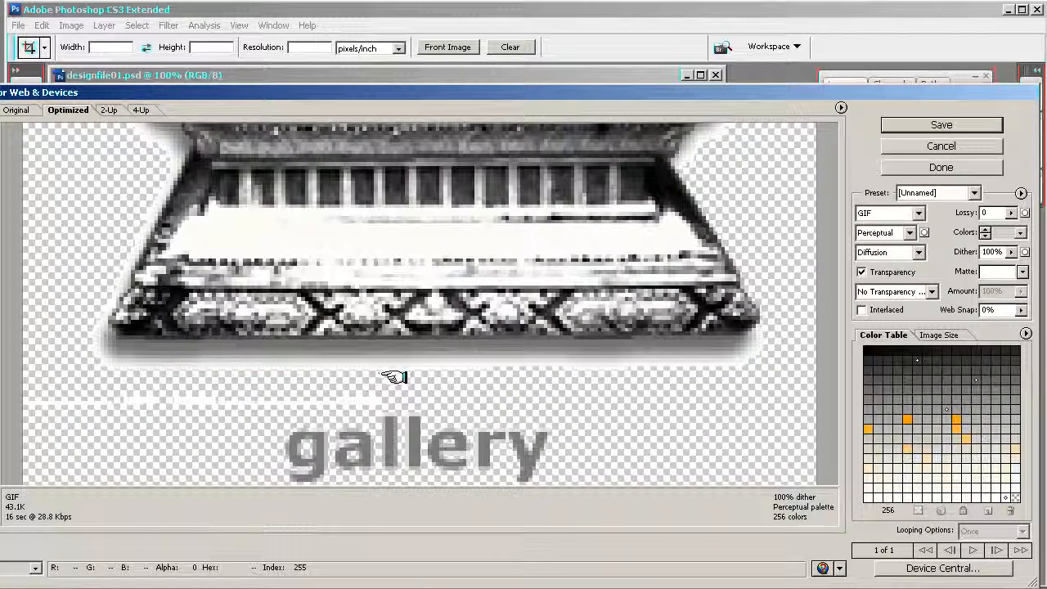
- Set the export format to PNG-24 with transparency, inspect the shadow, and save the graphic in the images folder
click(917, 213)
click(892, 271)
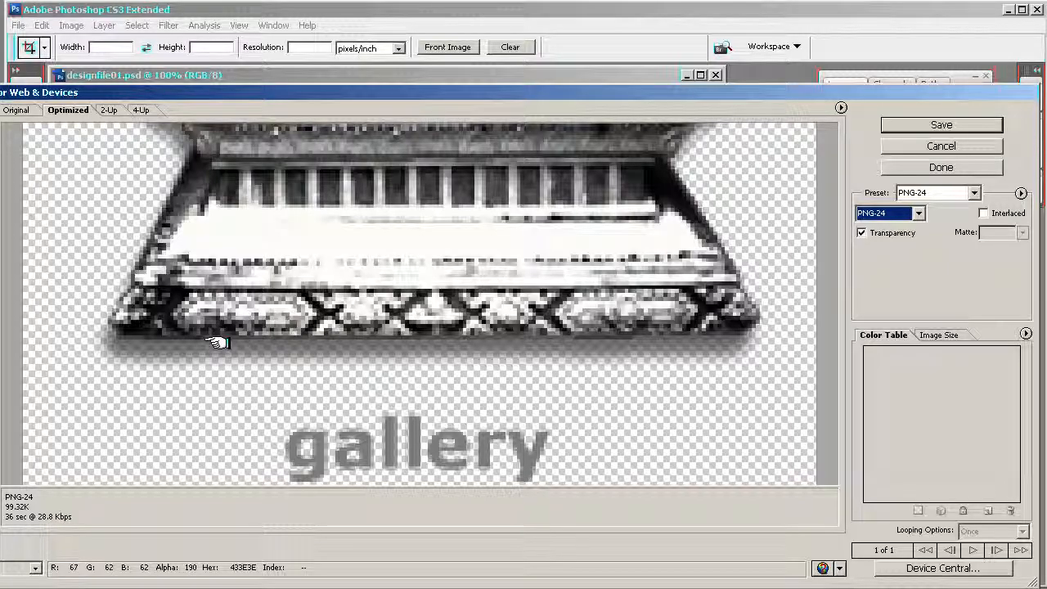
key(alt)
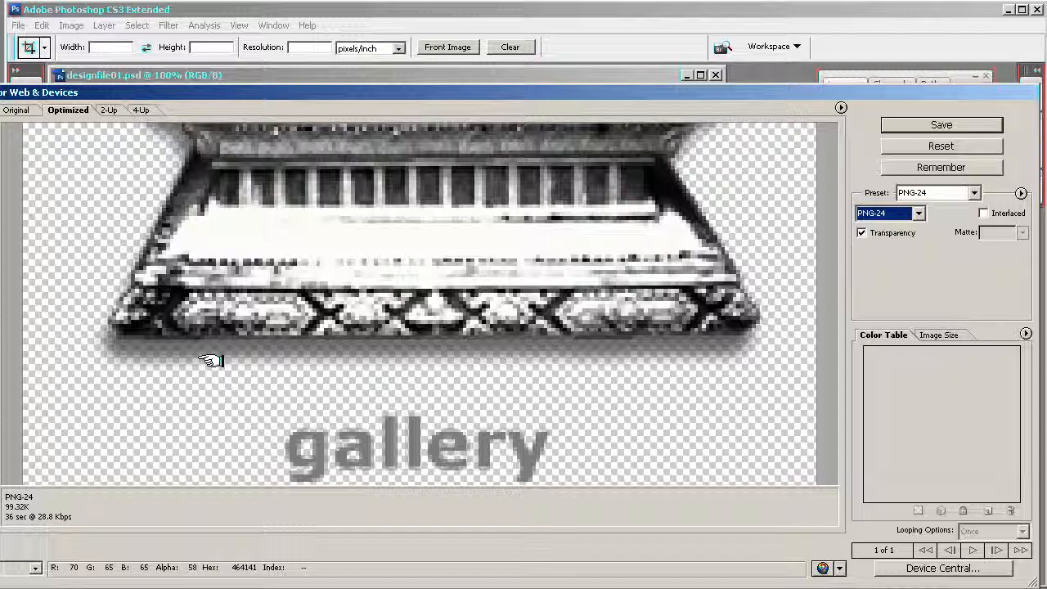
scroll(202, 374, down, 5)
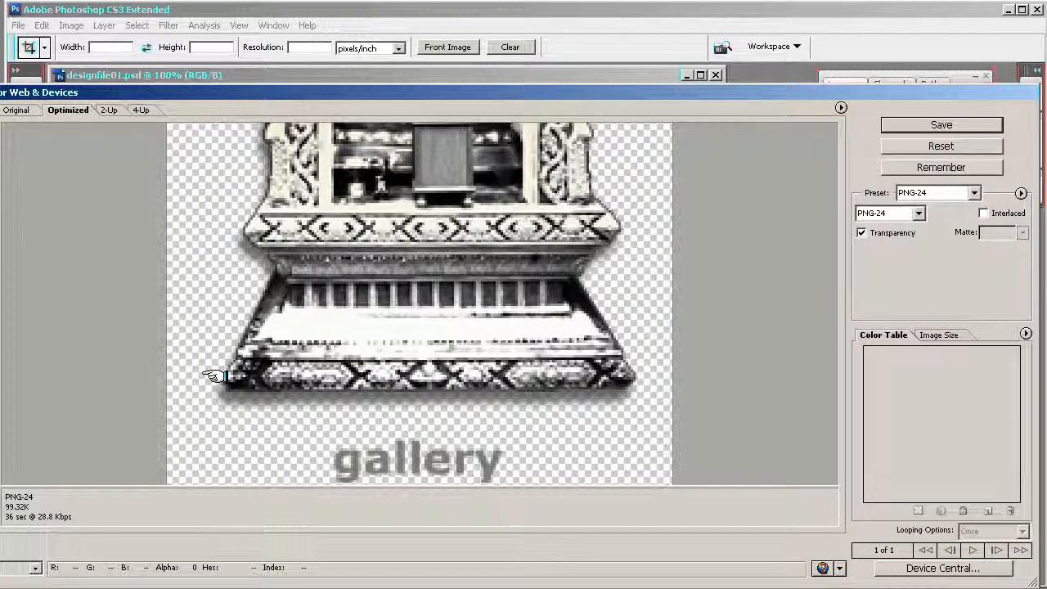
scroll(214, 375, down, 2)
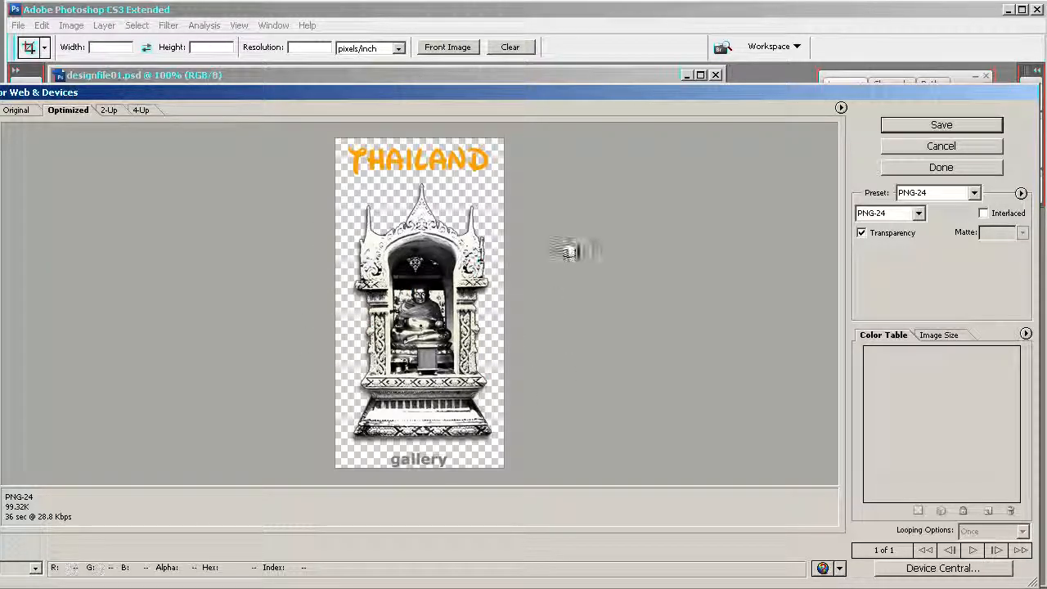
click(904, 124)
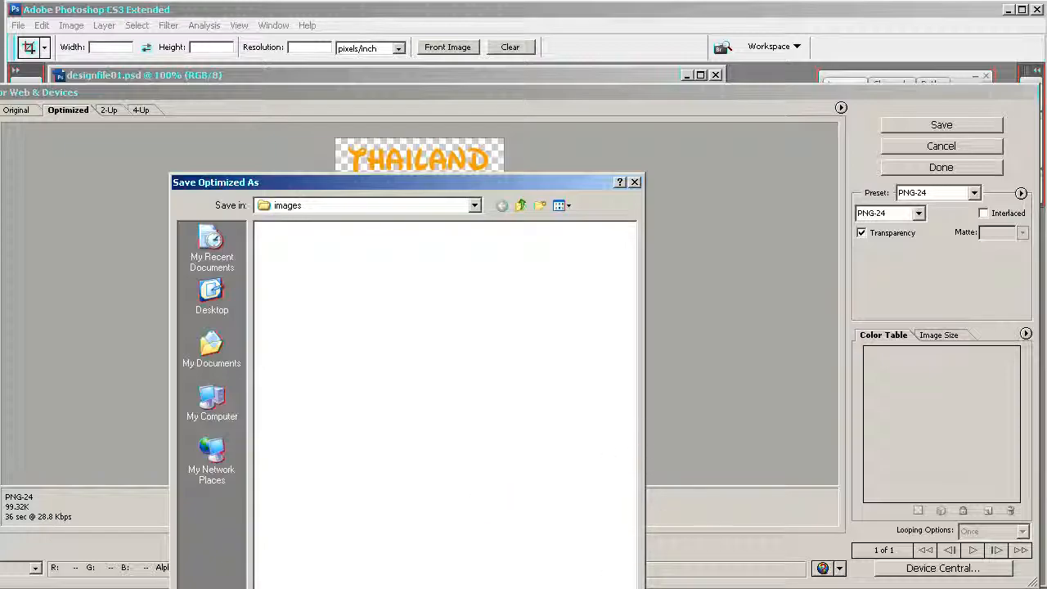
key(Return)
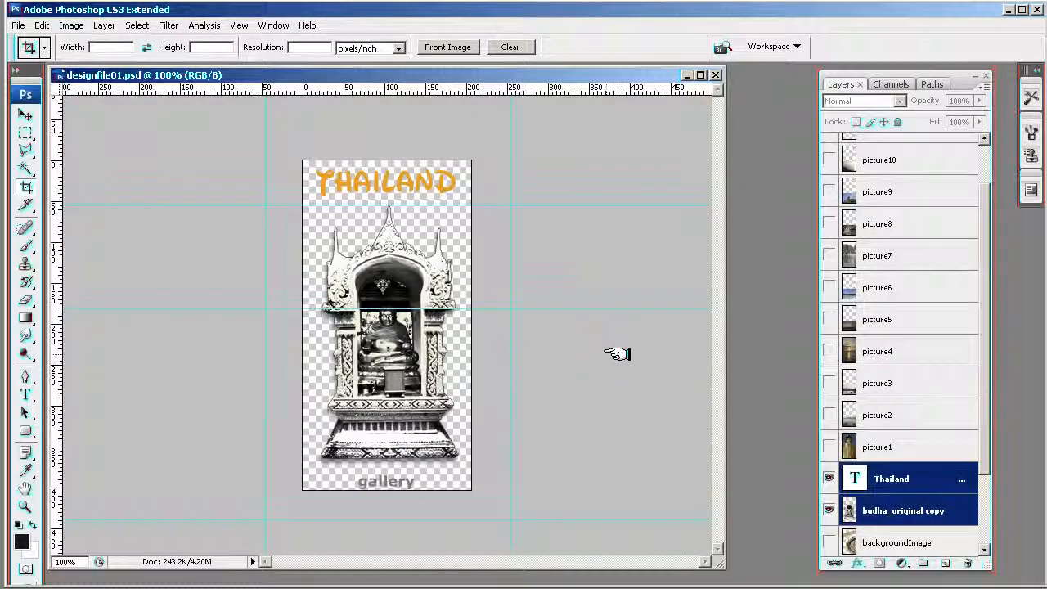
- Revert the document to the New Guide history state before the crop and widen the document window to fit the full design
click(274, 25)
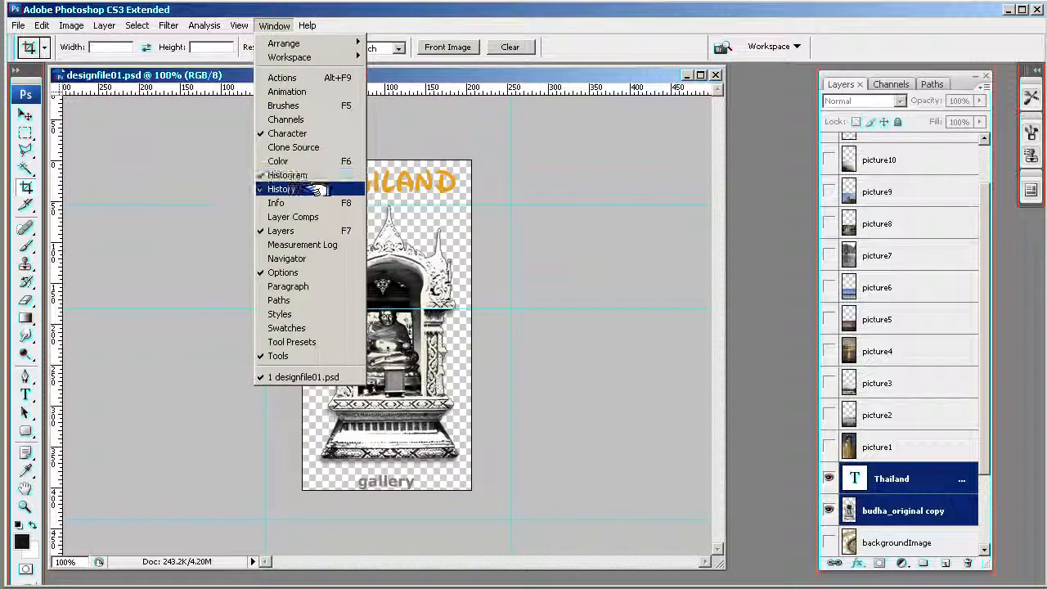
click(303, 188)
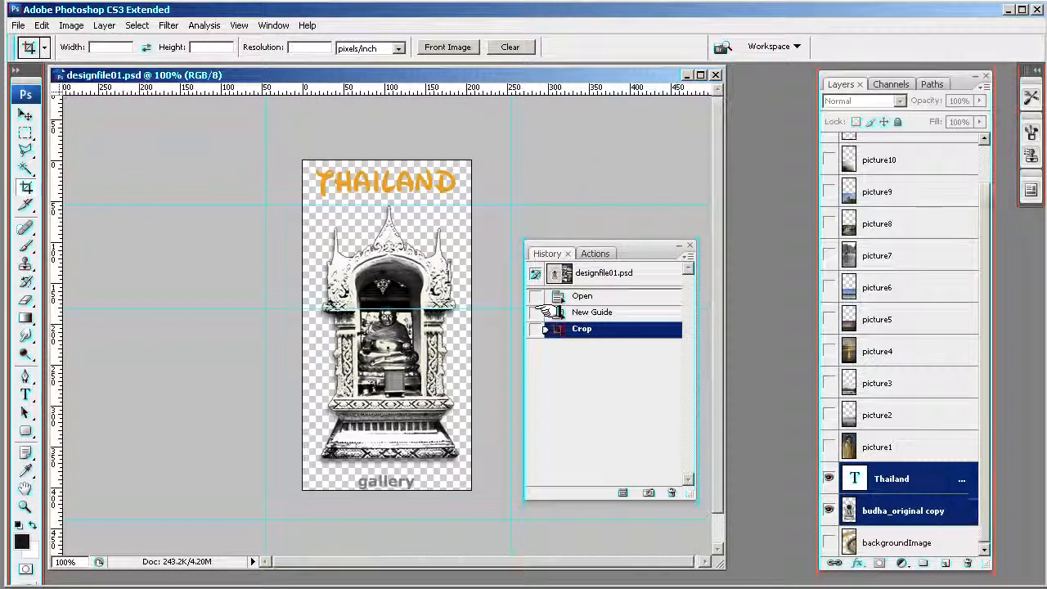
click(559, 314)
drag(634, 246, 1046, 260)
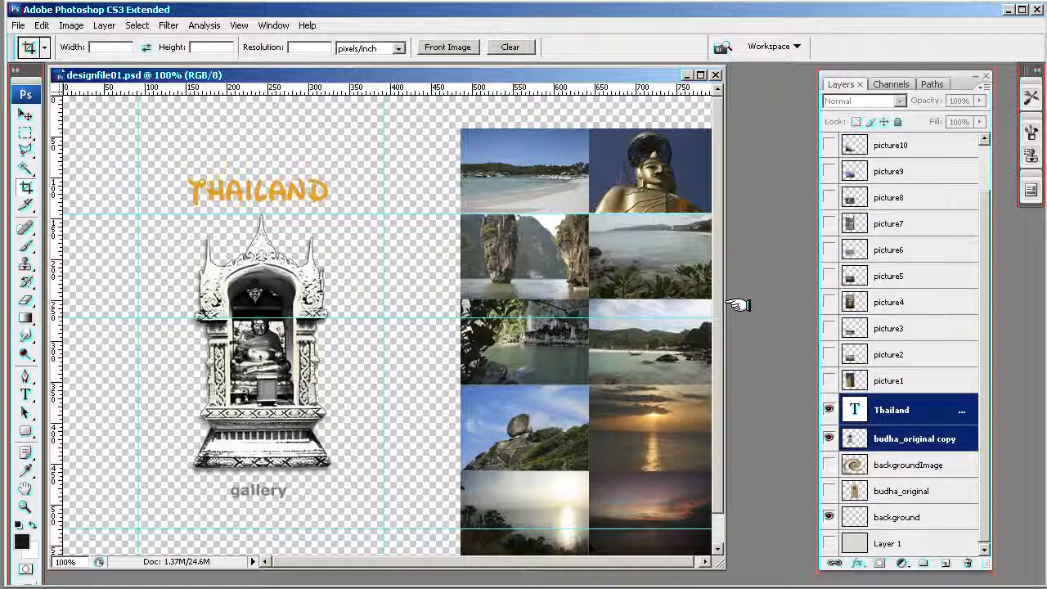
drag(724, 353, 754, 352)
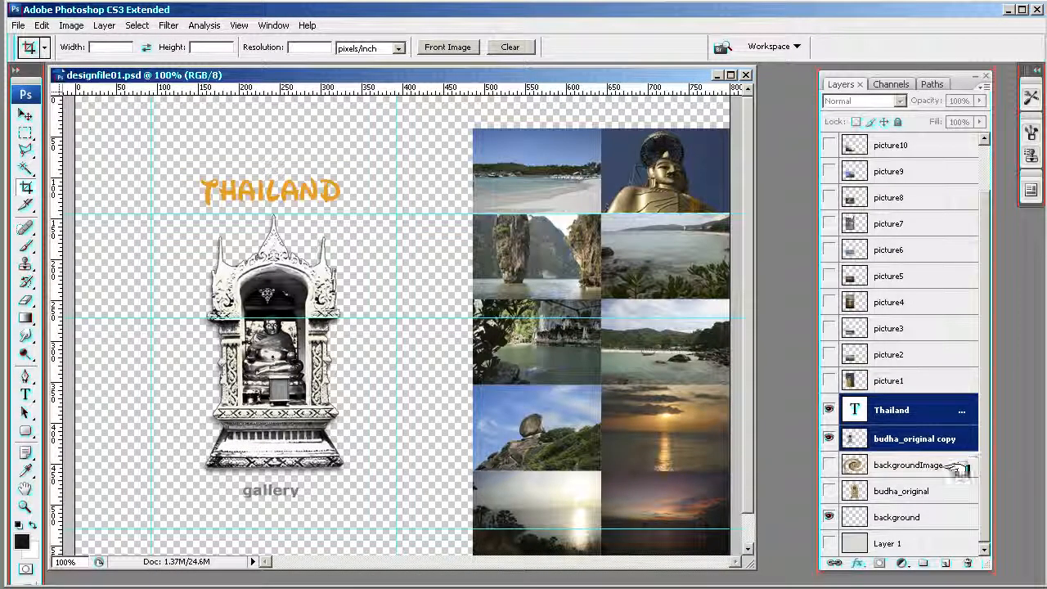
- Hide the Thailand, budha_original copy and picture1 copy layers, and show the backgroundImage layer and Layer 1
click(829, 438)
click(828, 409)
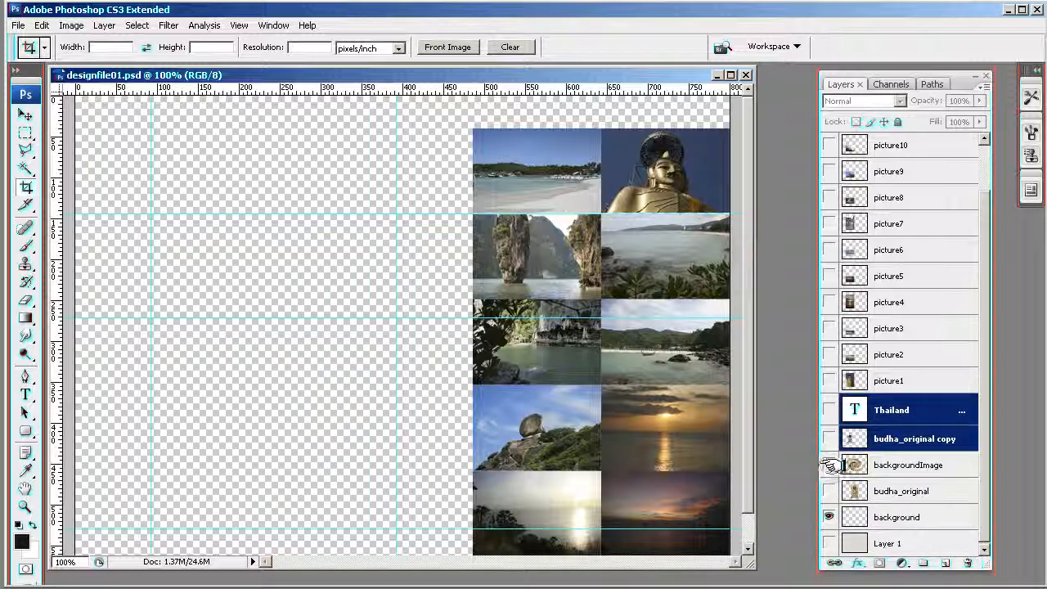
click(829, 464)
drag(984, 429, 986, 324)
click(828, 145)
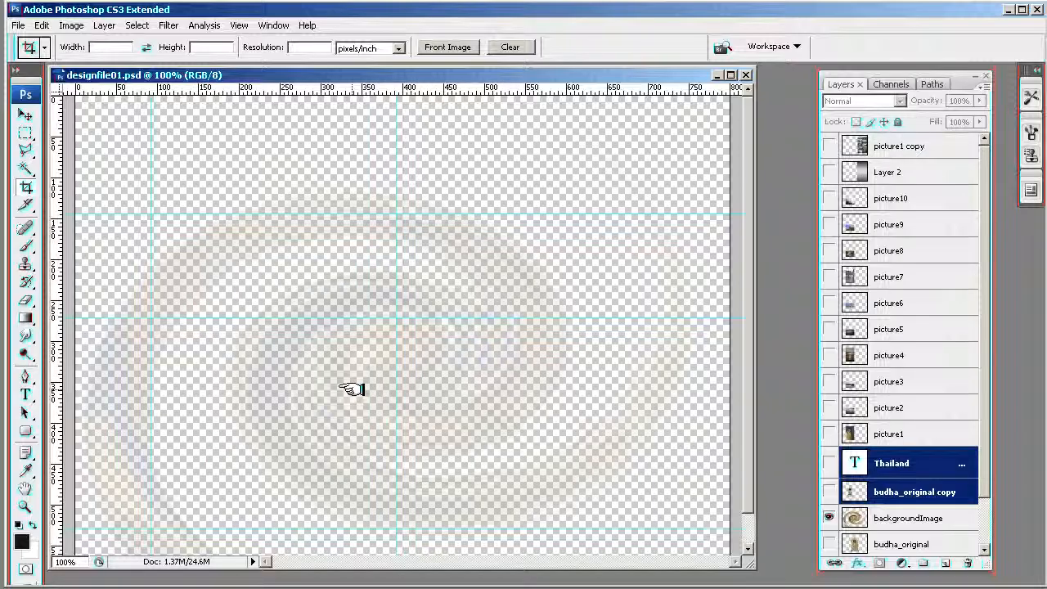
drag(984, 465, 984, 535)
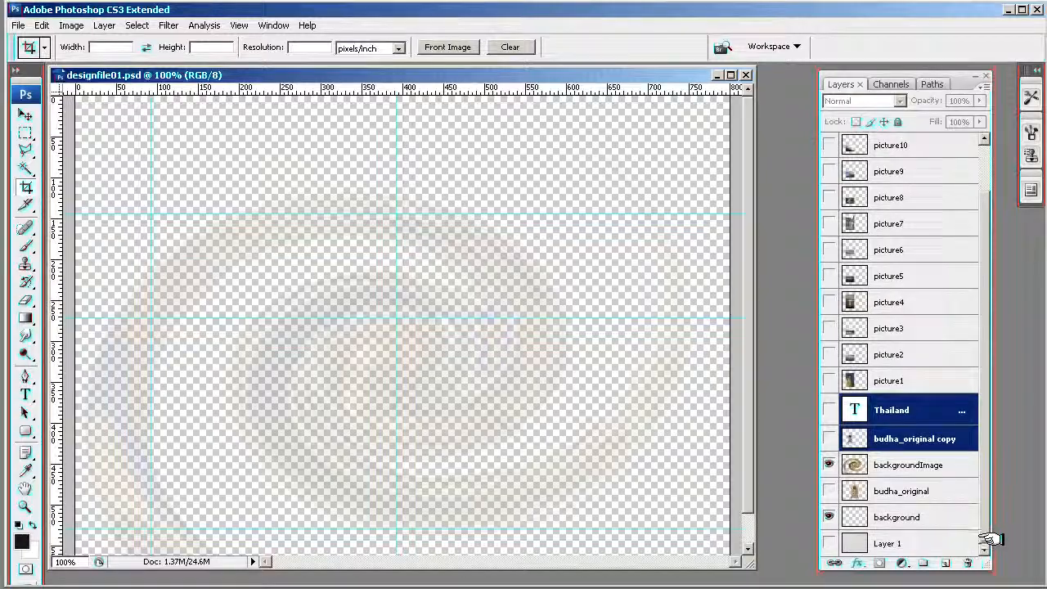
click(828, 543)
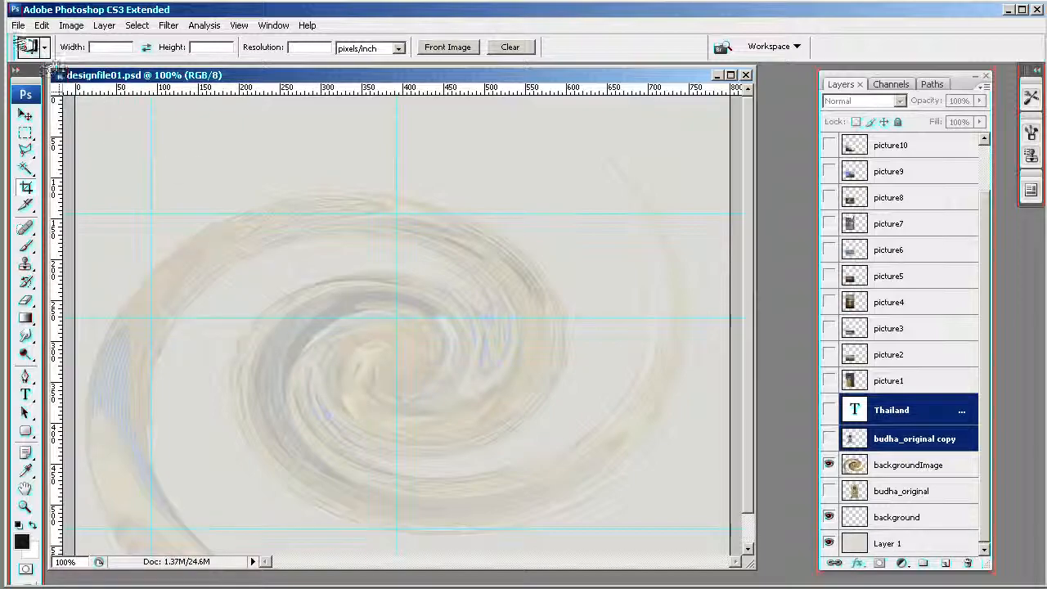
- Open the swirl background in Save for Web & Devices as a JPEG and back out of the save dialog
click(18, 25)
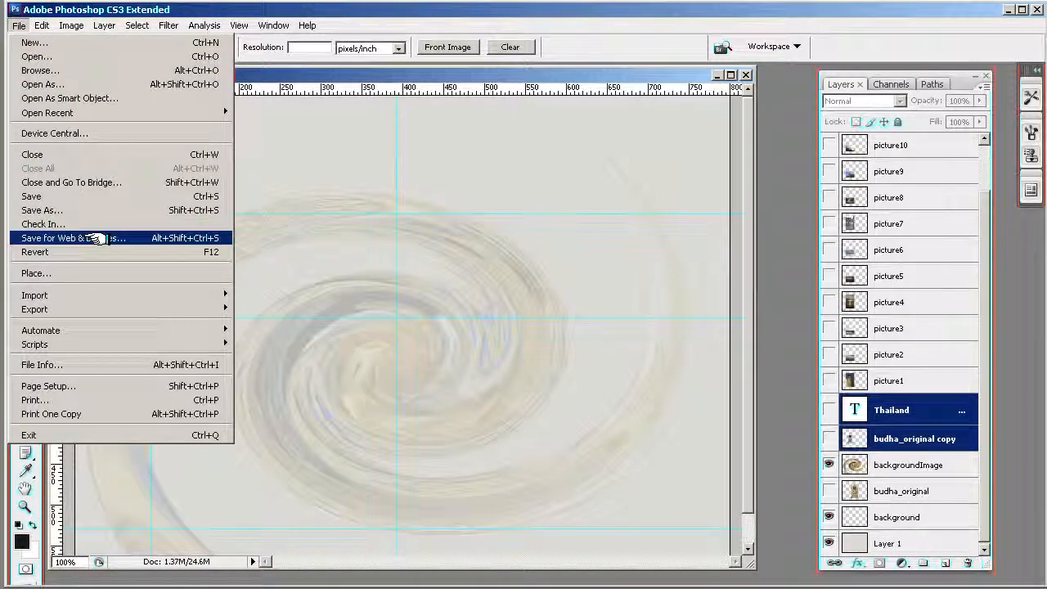
click(97, 238)
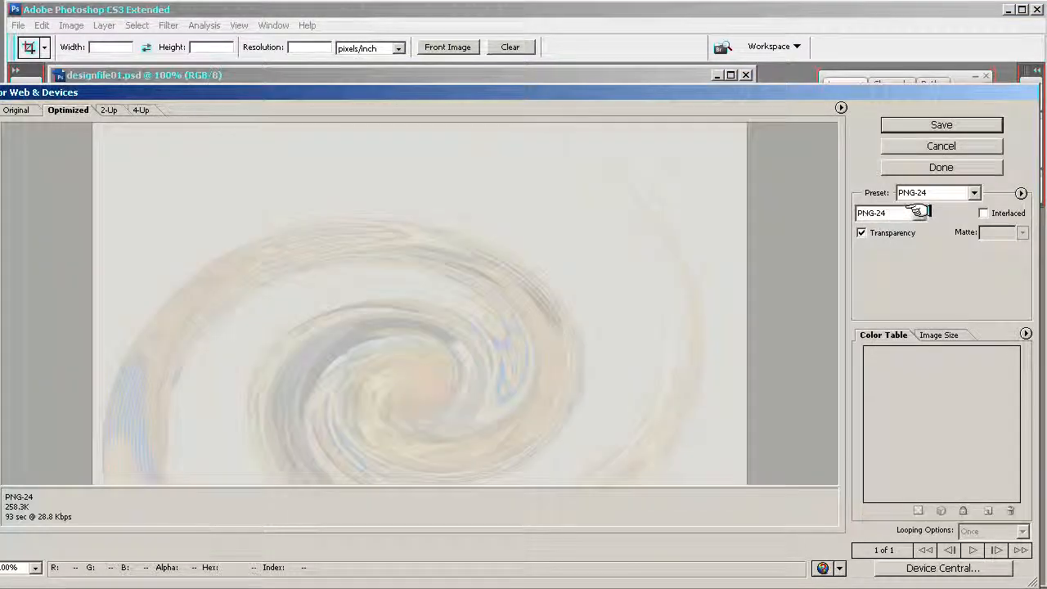
click(897, 214)
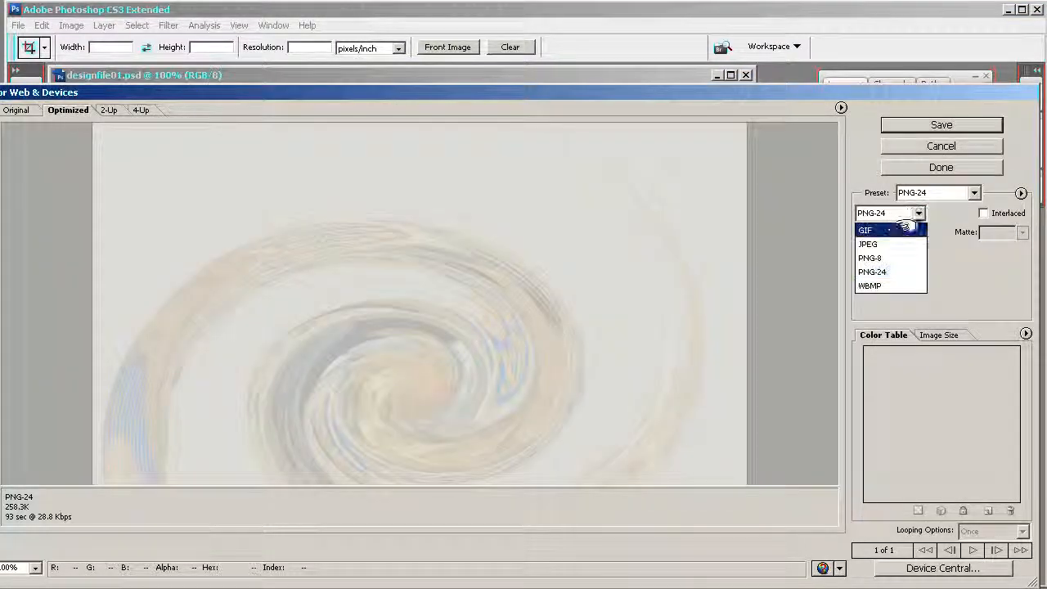
click(884, 243)
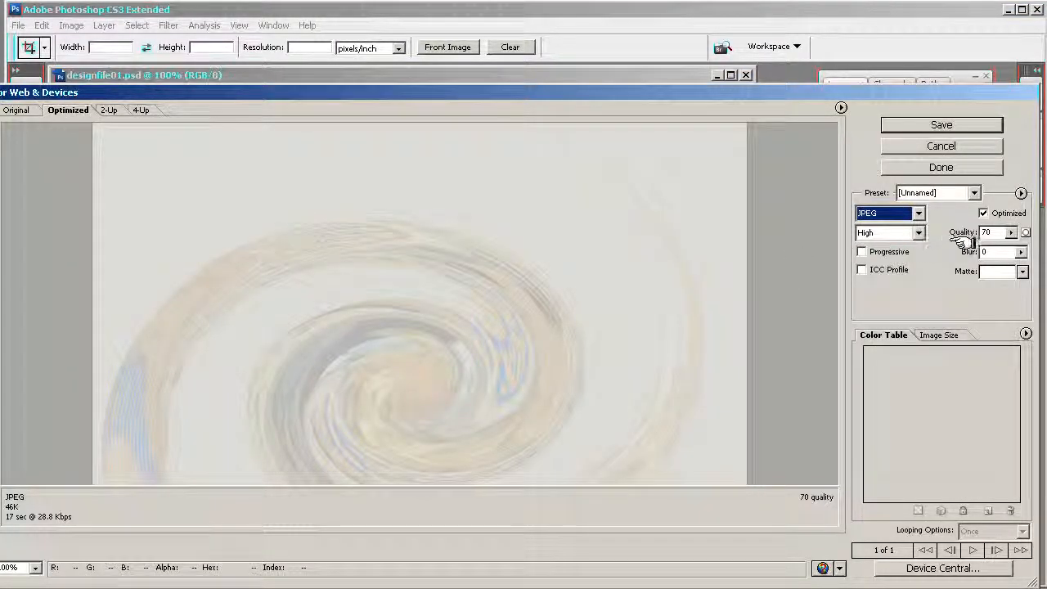
click(913, 125)
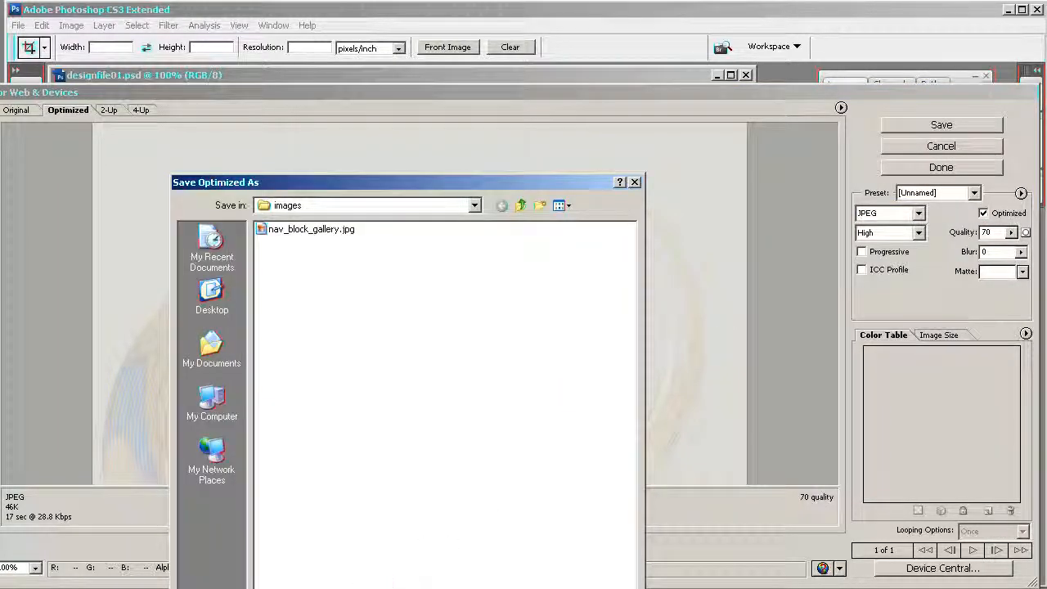
click(605, 588)
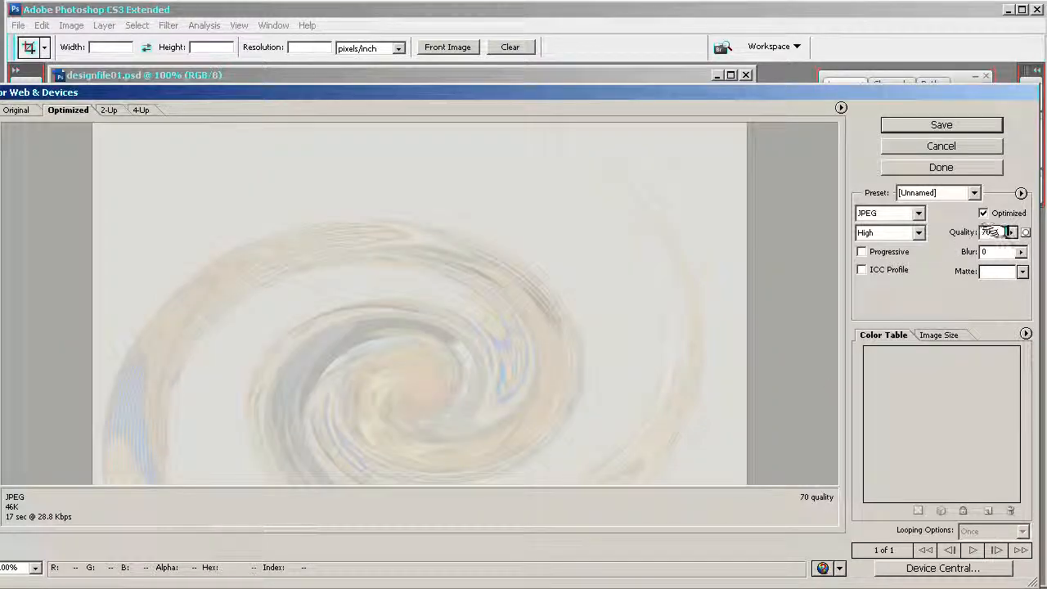
- Try the background export as a GIF reduced to 16 colors to compare it with the JPEG
click(1011, 232)
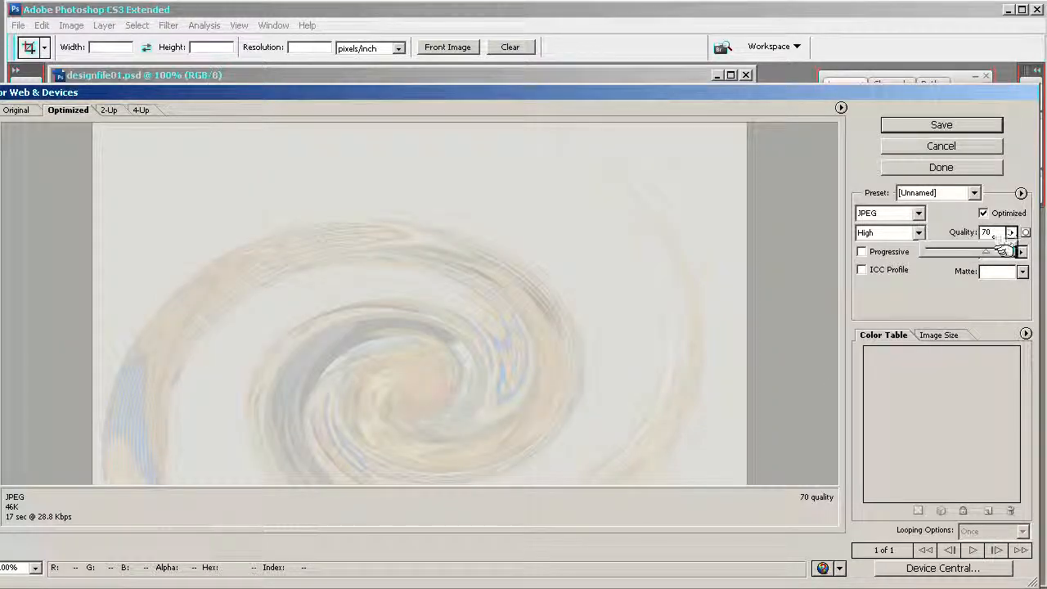
click(910, 212)
click(904, 227)
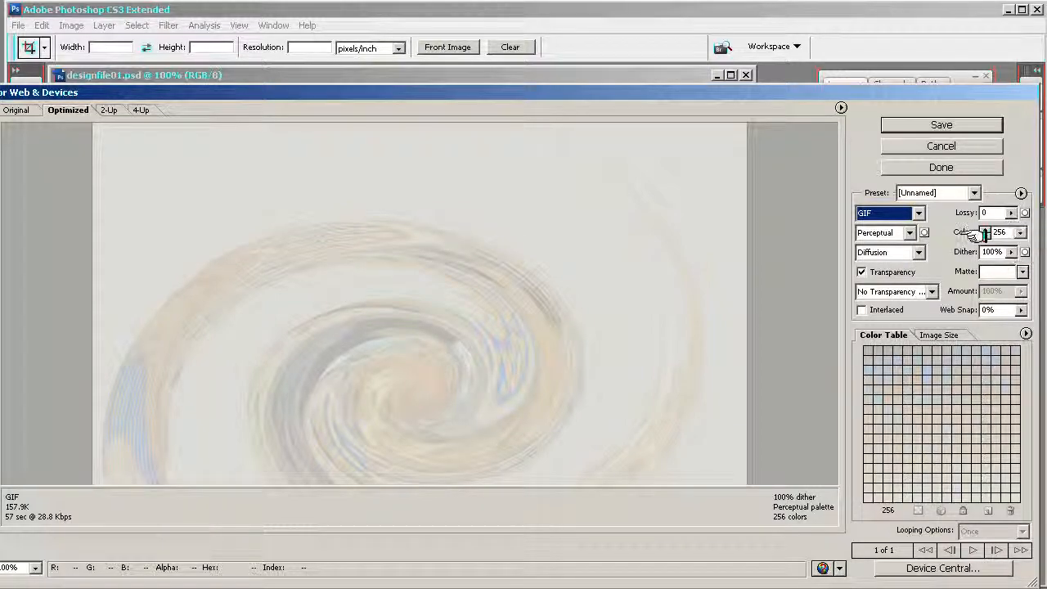
click(1019, 233)
click(999, 281)
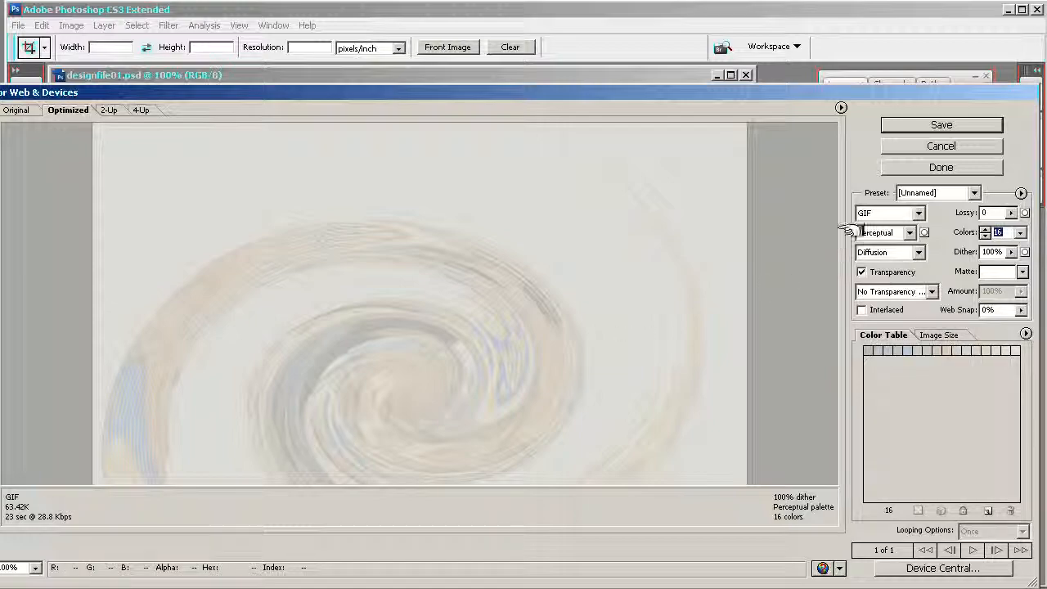
- Set the background's export format to JPEG, High at 70 quality, and save it in the images folder
click(911, 212)
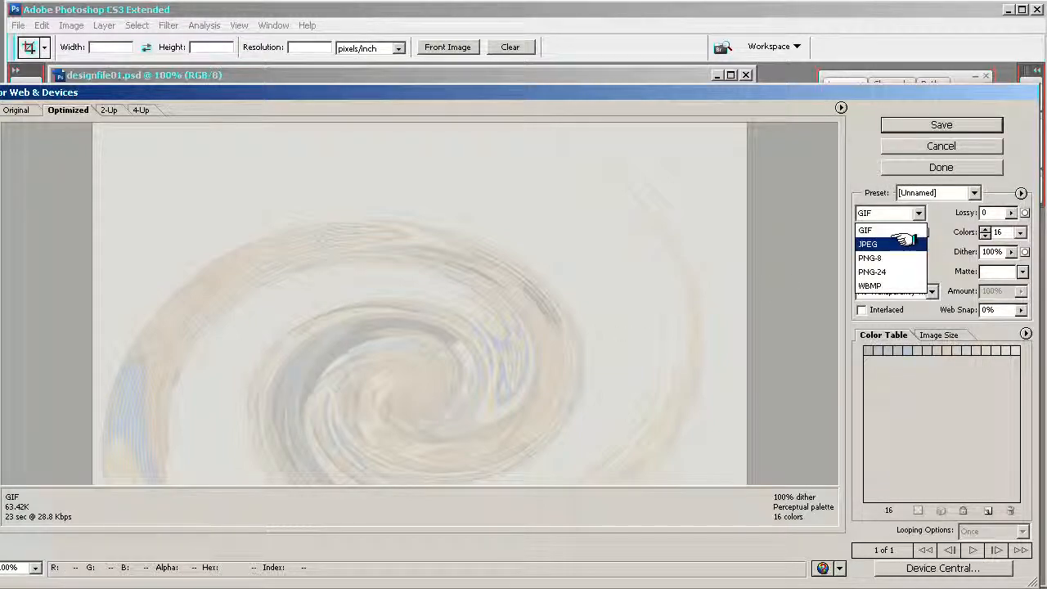
click(904, 242)
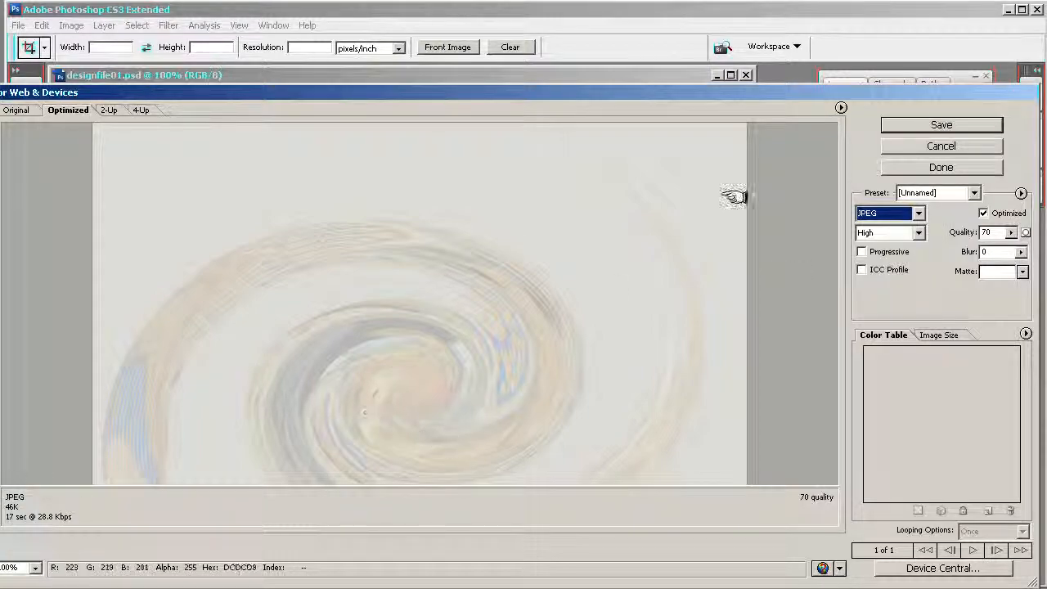
click(948, 125)
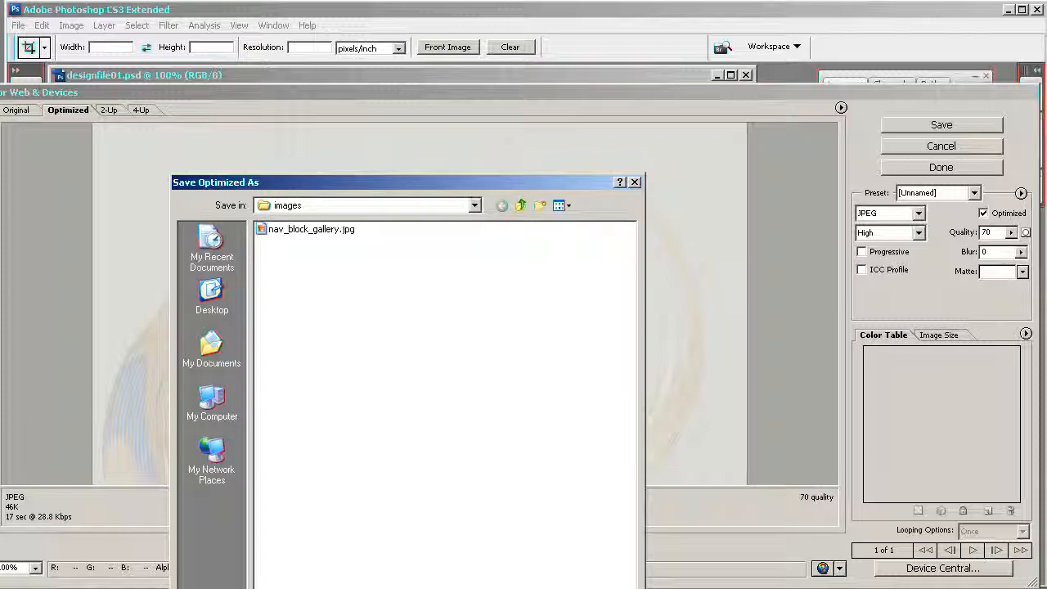
click(603, 586)
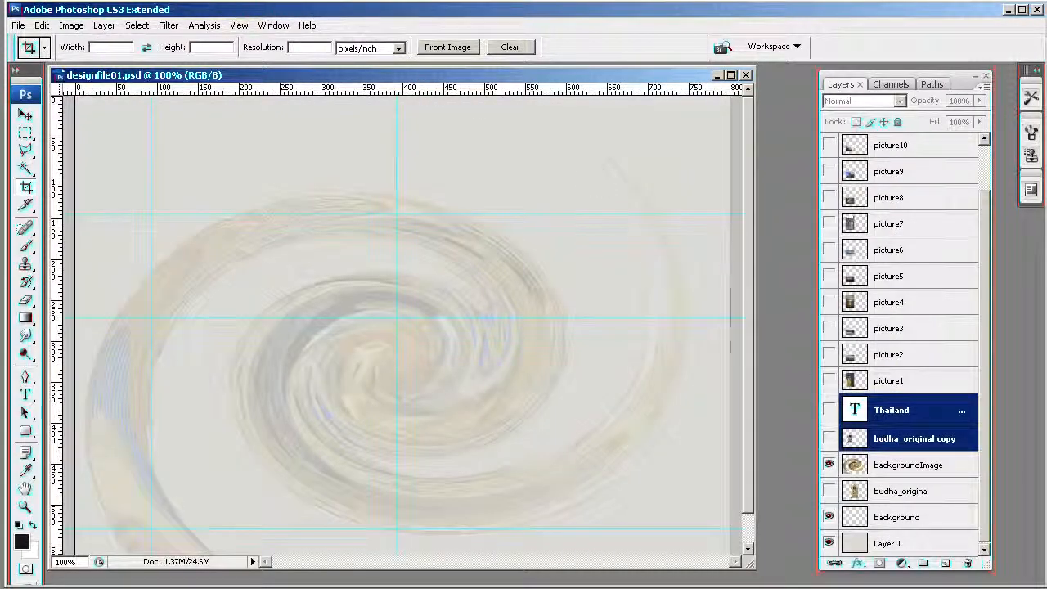
drag(887, 586, 847, 251)
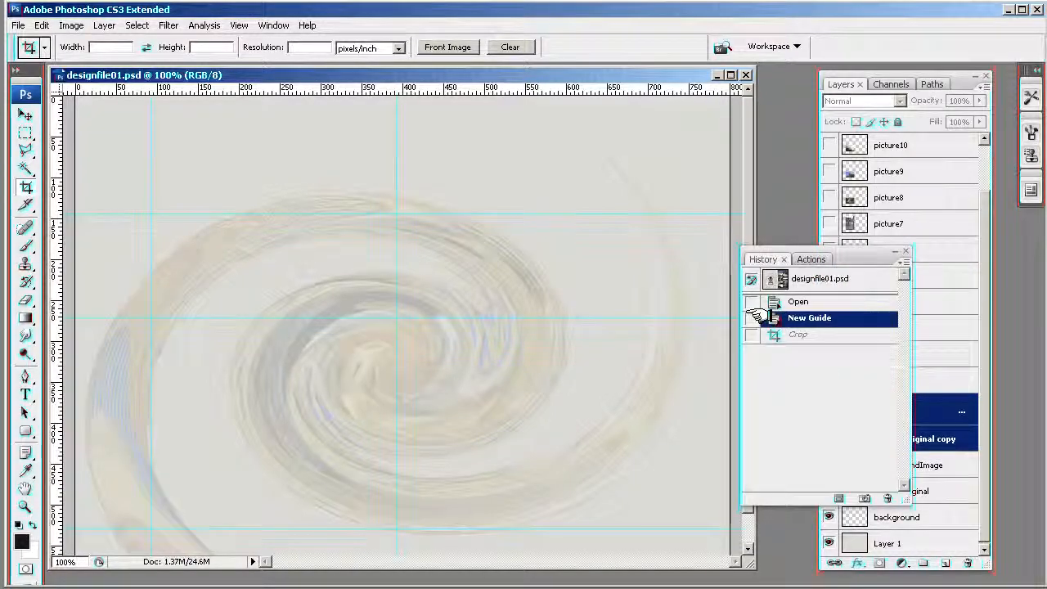
drag(847, 251, 1046, 254)
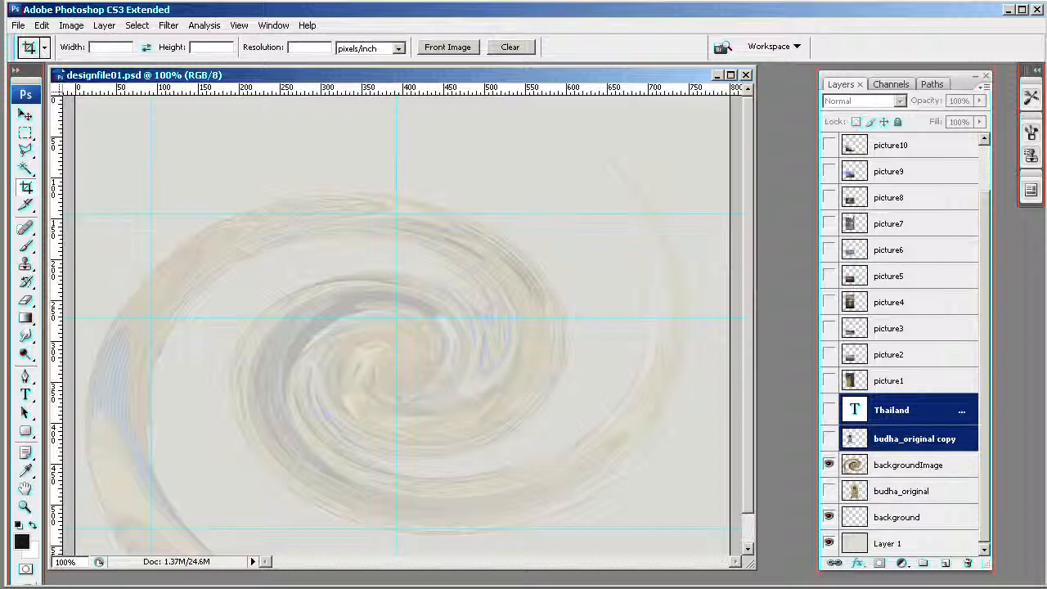
- Hide the backgroundImage layer so only the plain background remains, and bring the uppermost layers into view
click(828, 464)
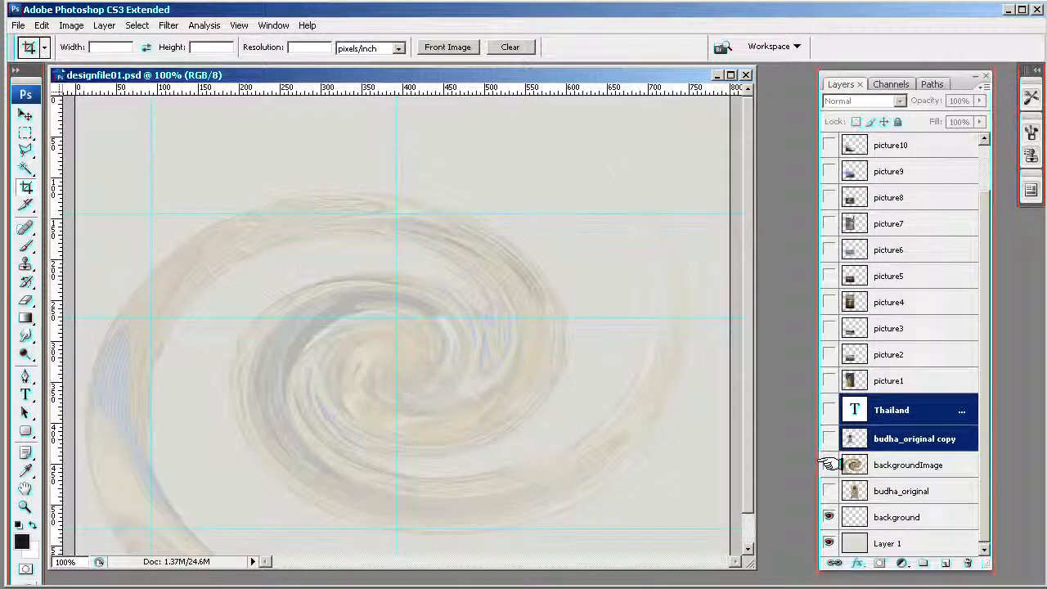
click(828, 464)
scroll(985, 466, up, 1)
scroll(985, 466, up, 2)
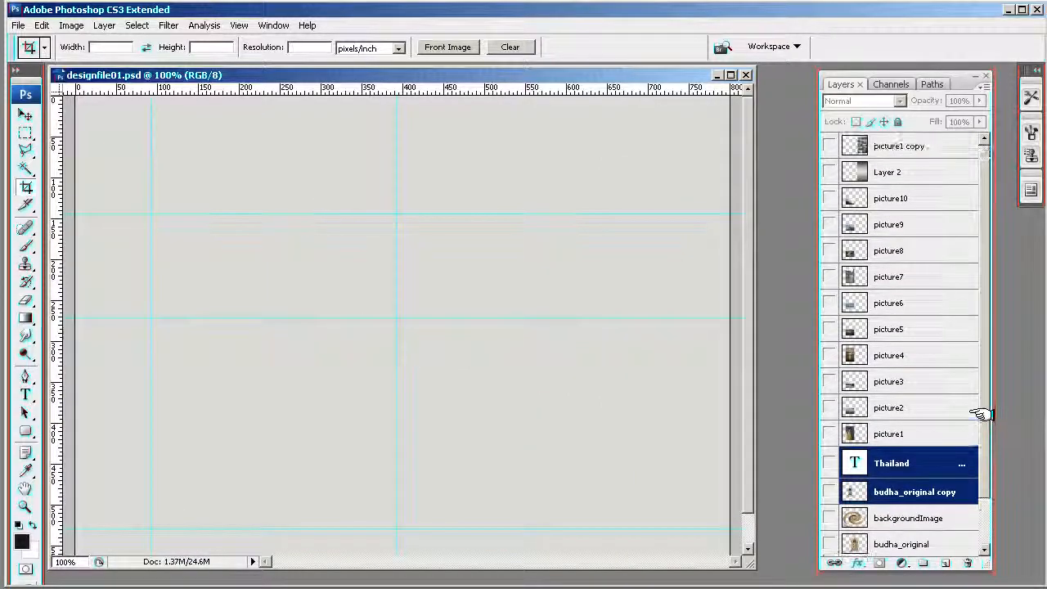
- Compare the picture1 and picture2 photos by showing each layer in turn, and leave only picture1 visible over the background
click(828, 434)
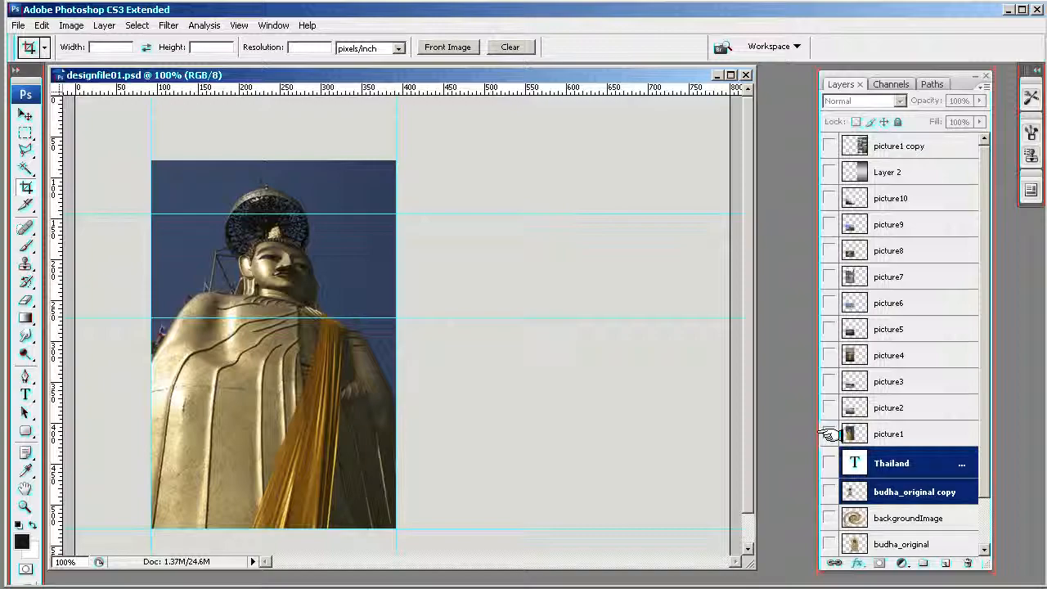
click(829, 434)
click(828, 407)
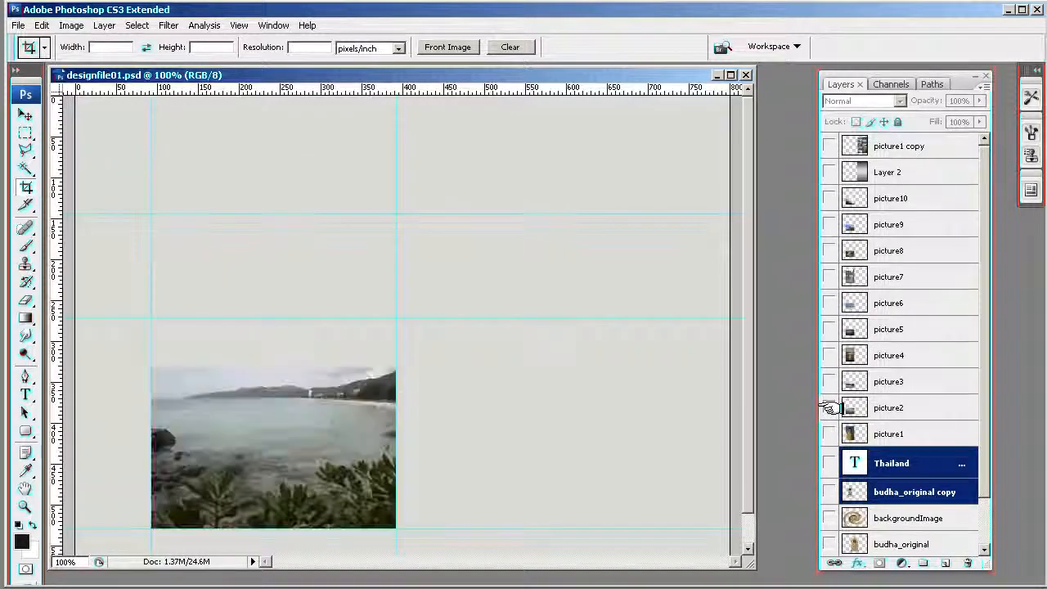
click(828, 407)
click(829, 434)
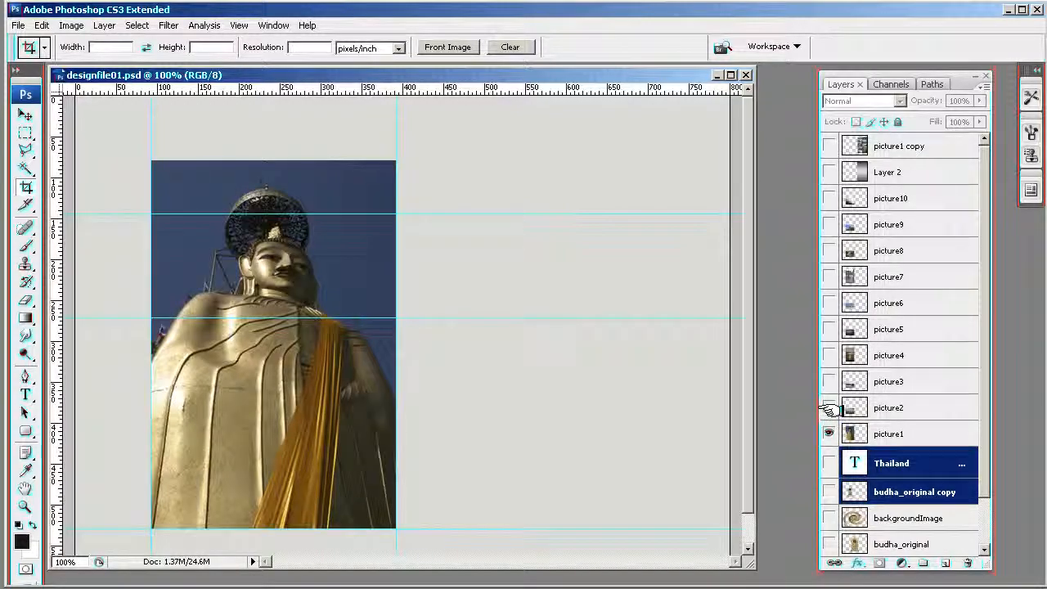
click(828, 407)
click(828, 434)
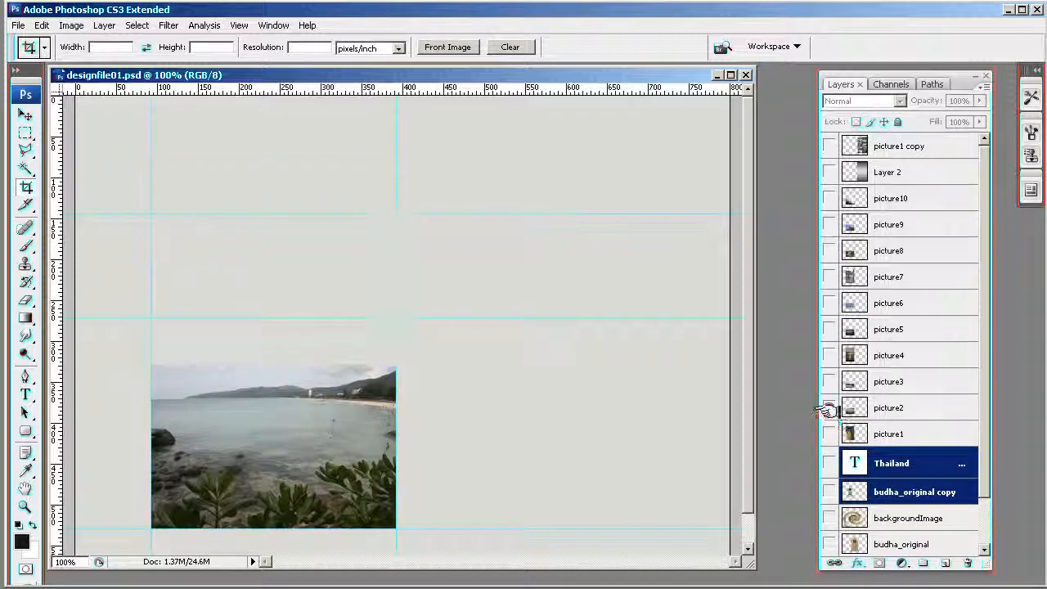
click(828, 407)
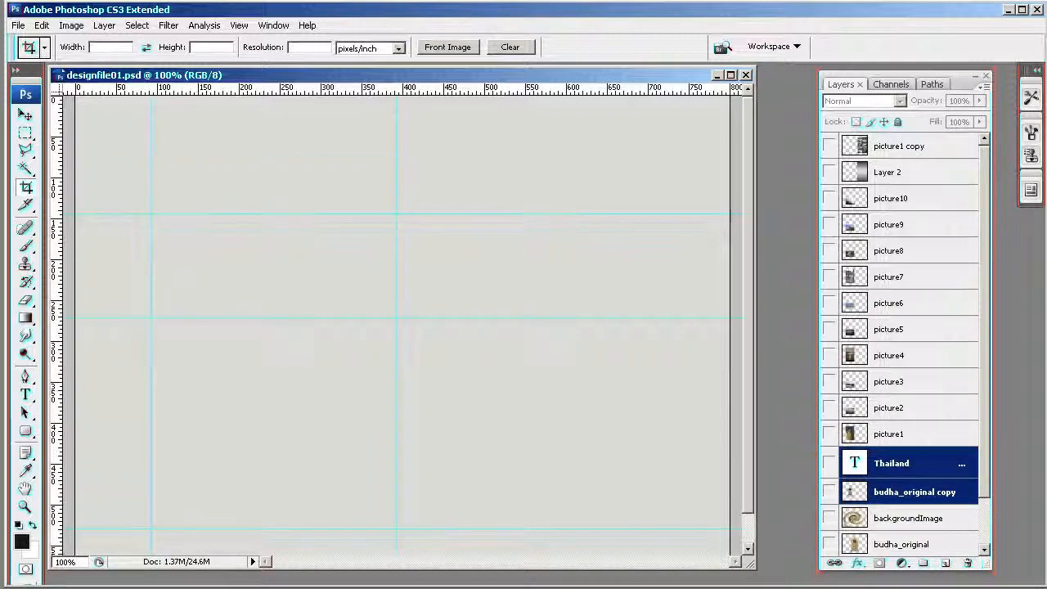
click(829, 434)
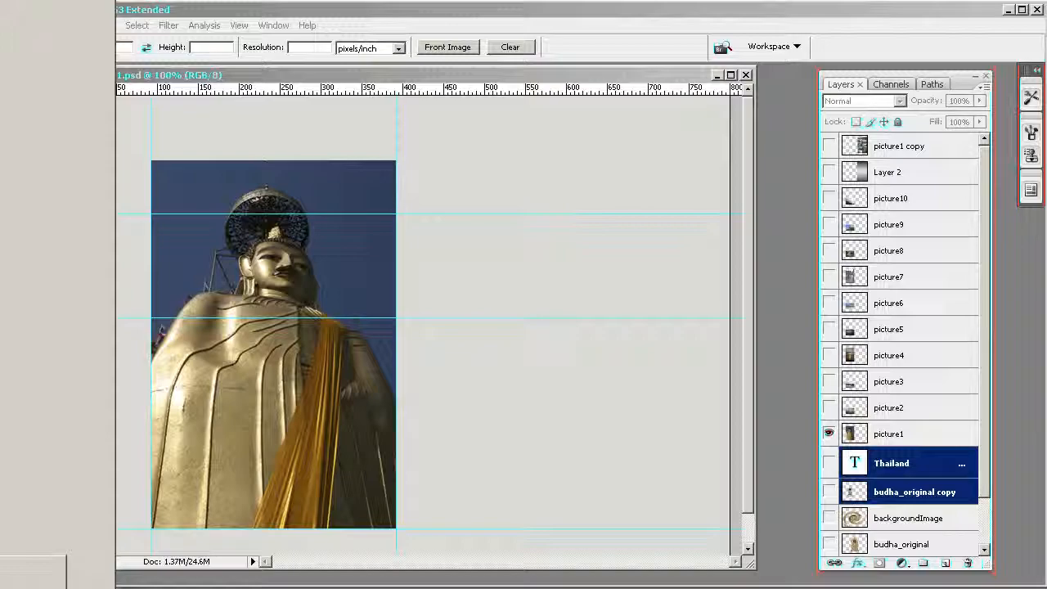
- Switch to Easy Thumbnails and resize and reposition its window so that the folder tree and file list are fully visible
click(7, 171)
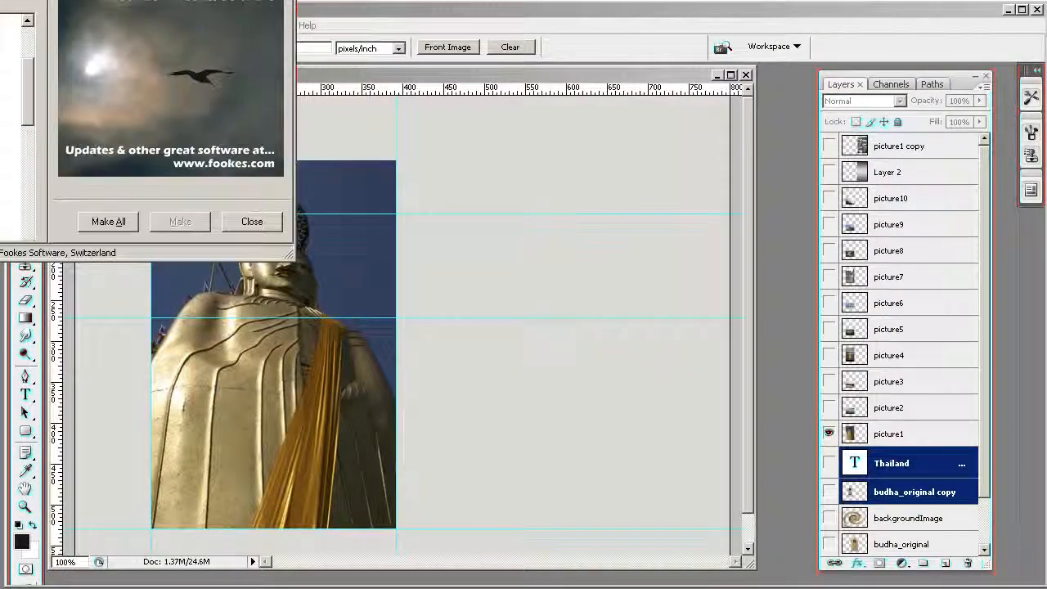
drag(194, 0, 627, 111)
drag(713, 444, 923, 533)
drag(591, 110, 457, 56)
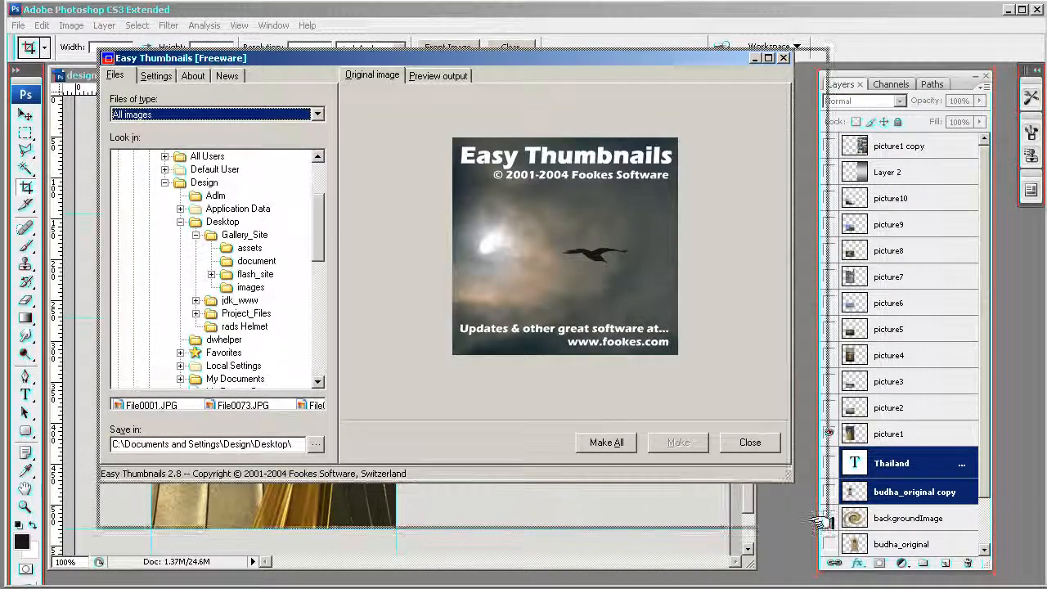
drag(821, 520, 853, 551)
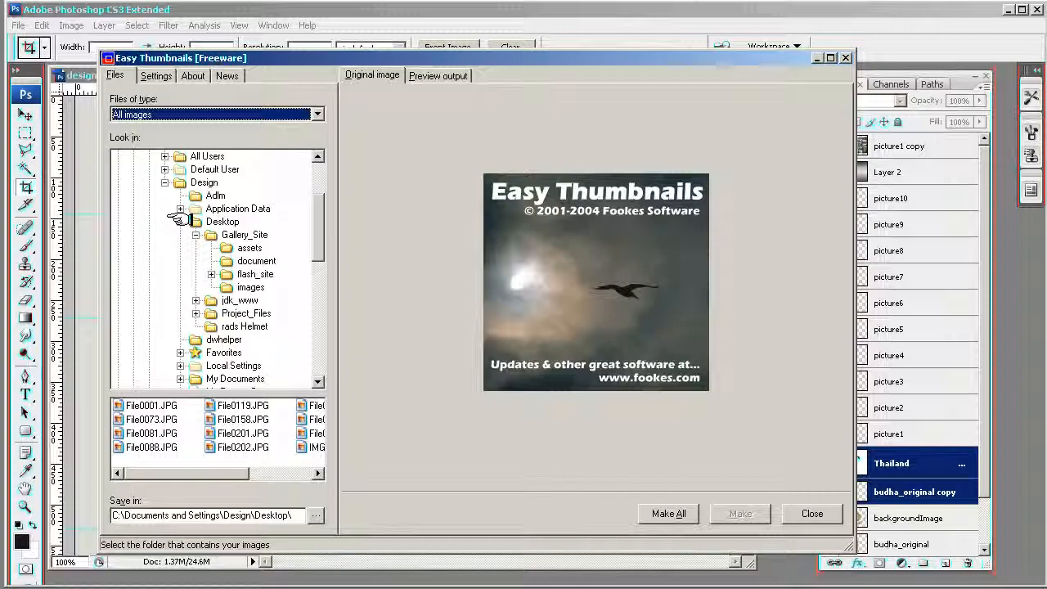
- Review the thumbnail output preview and resize settings, and select the assets folder inside Gallery_Site as the image source
click(437, 74)
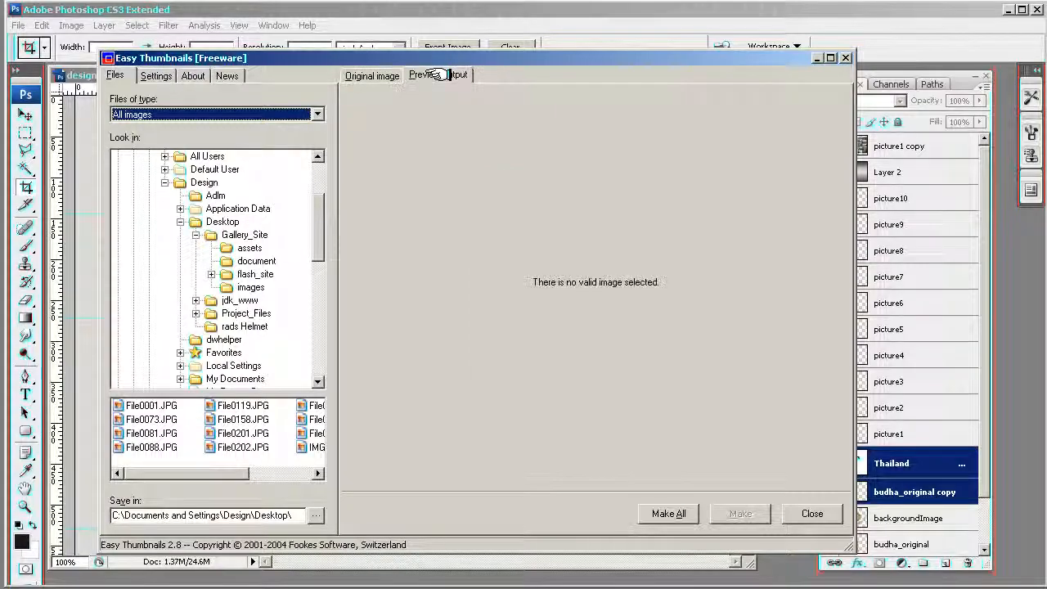
click(157, 75)
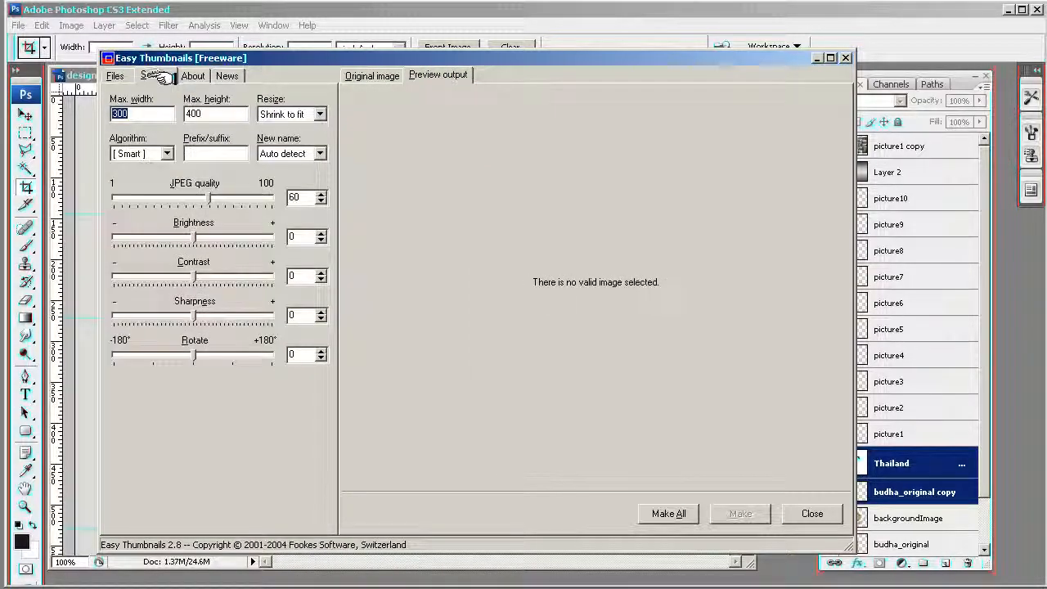
click(115, 75)
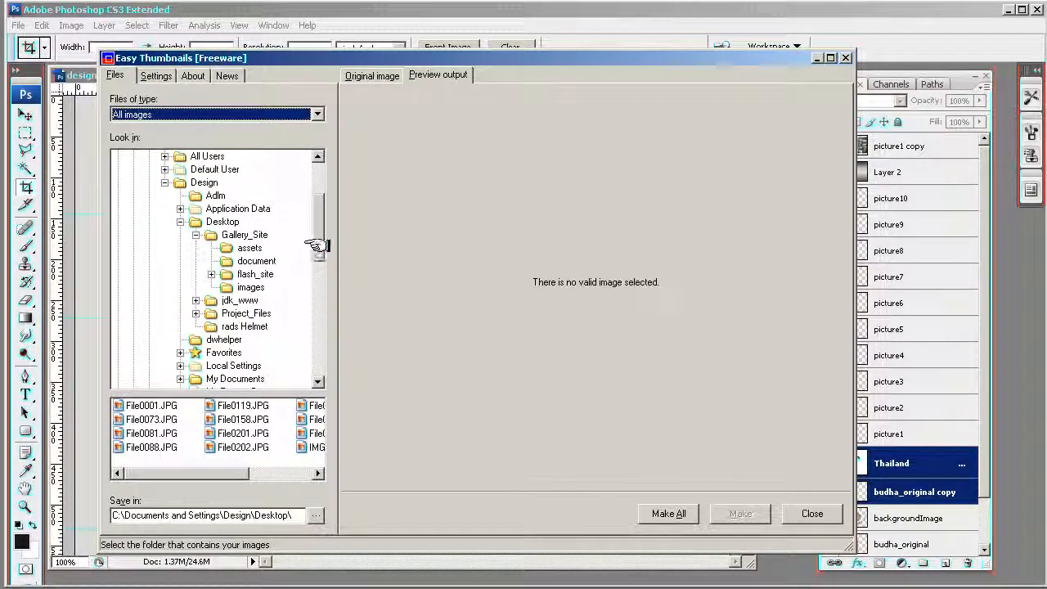
click(237, 248)
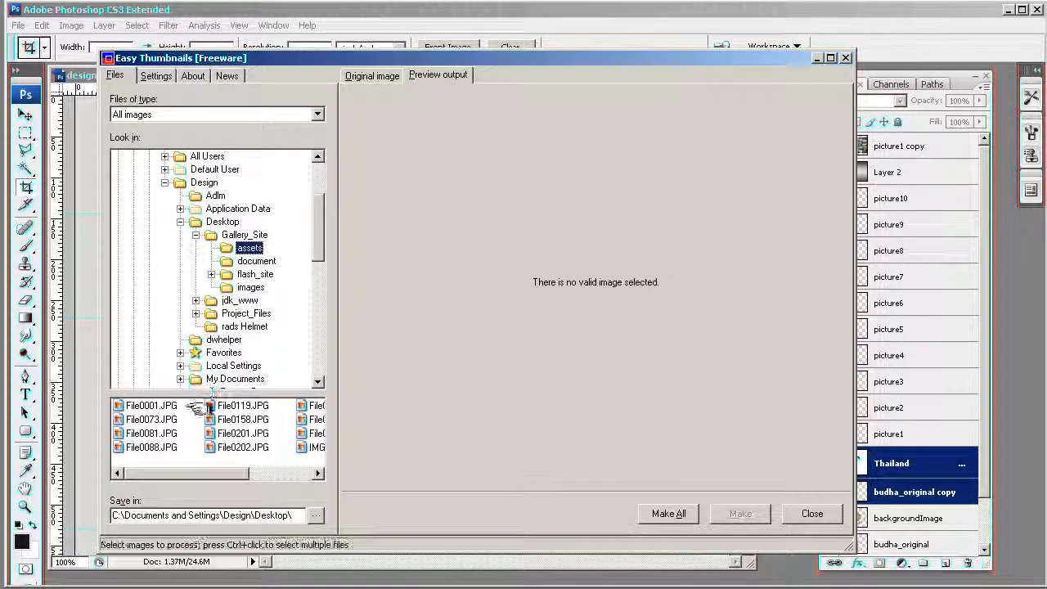
- Compare File0001.JPG's original with its thumbnail output, check File0073.JPG and File0081.JPG, and close Easy Thumbnails
click(135, 406)
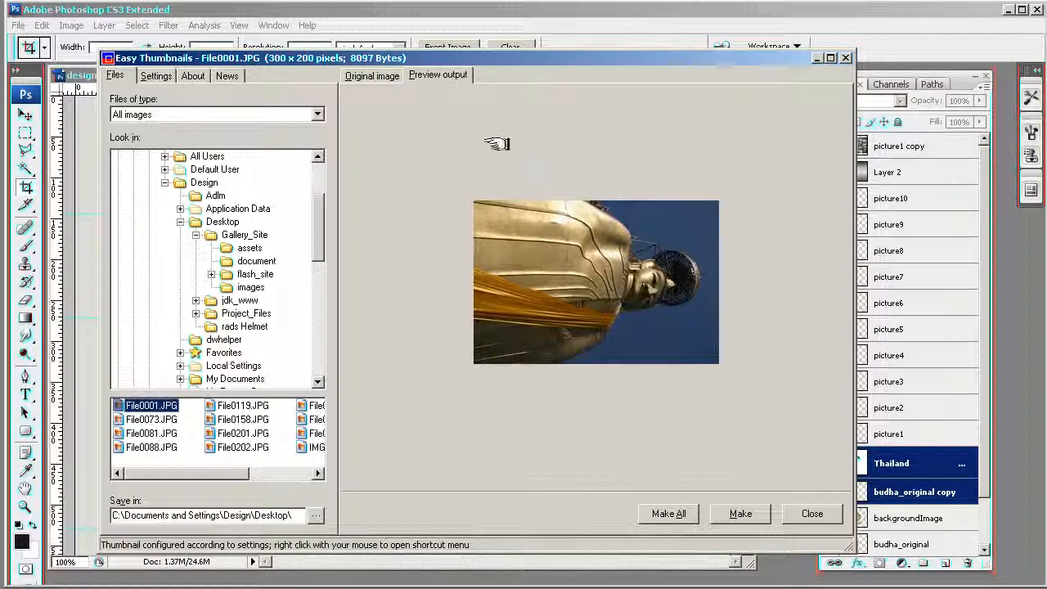
click(372, 75)
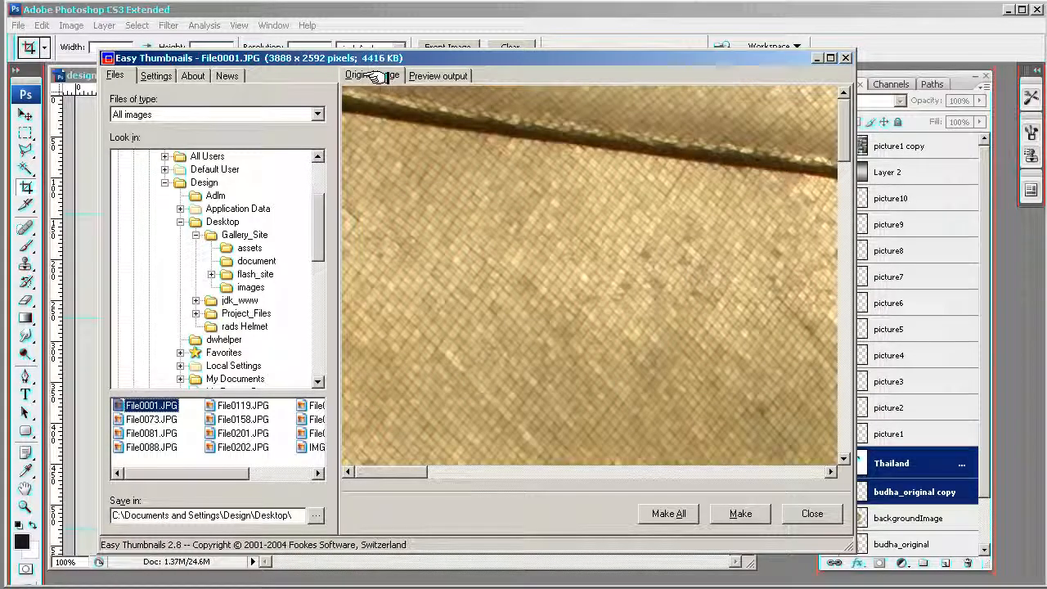
click(437, 75)
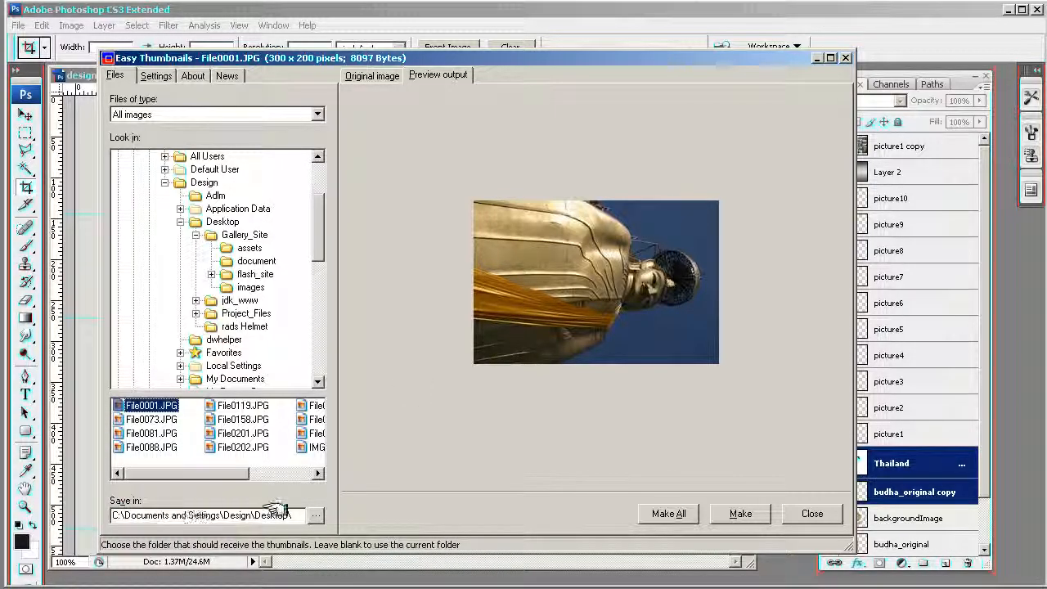
click(141, 419)
click(143, 433)
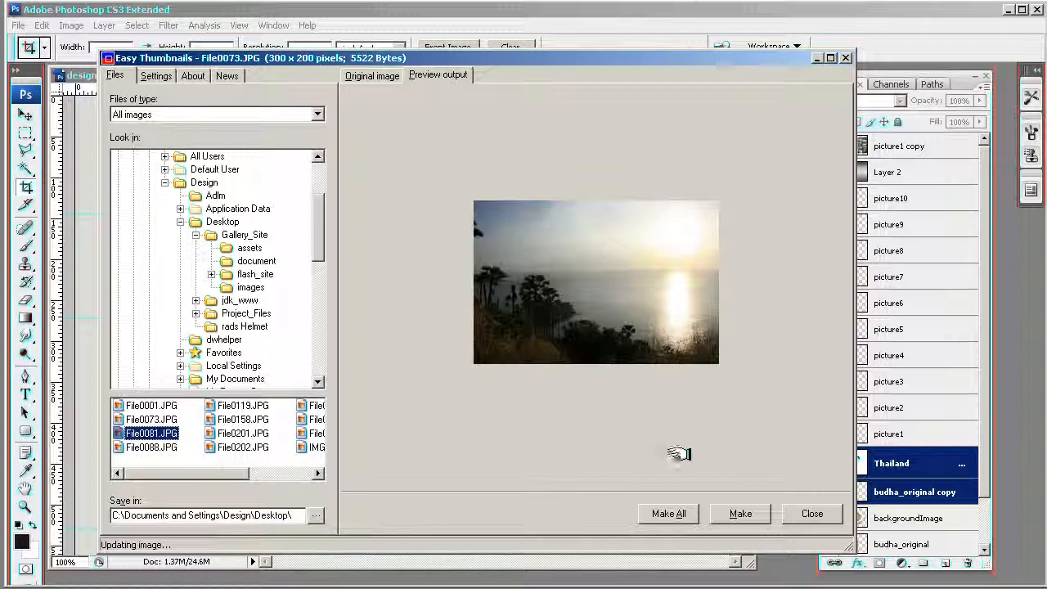
click(812, 514)
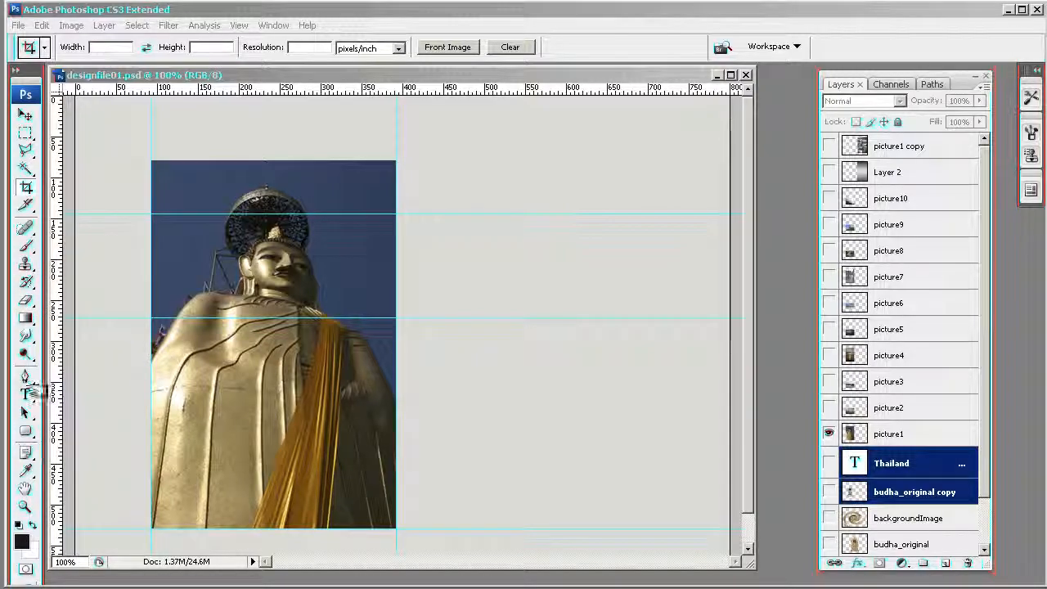
- Try a crop frame fitted to the edges of the picture1 photo, and discard it by switching to the Move tool
drag(151, 161, 264, 363)
drag(381, 518, 397, 528)
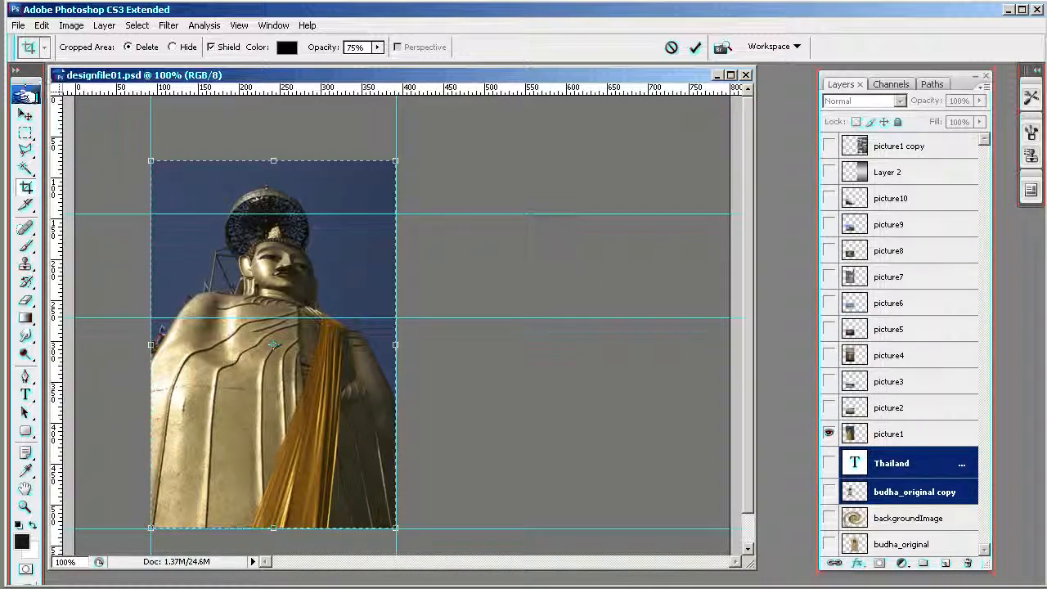
click(25, 115)
click(614, 236)
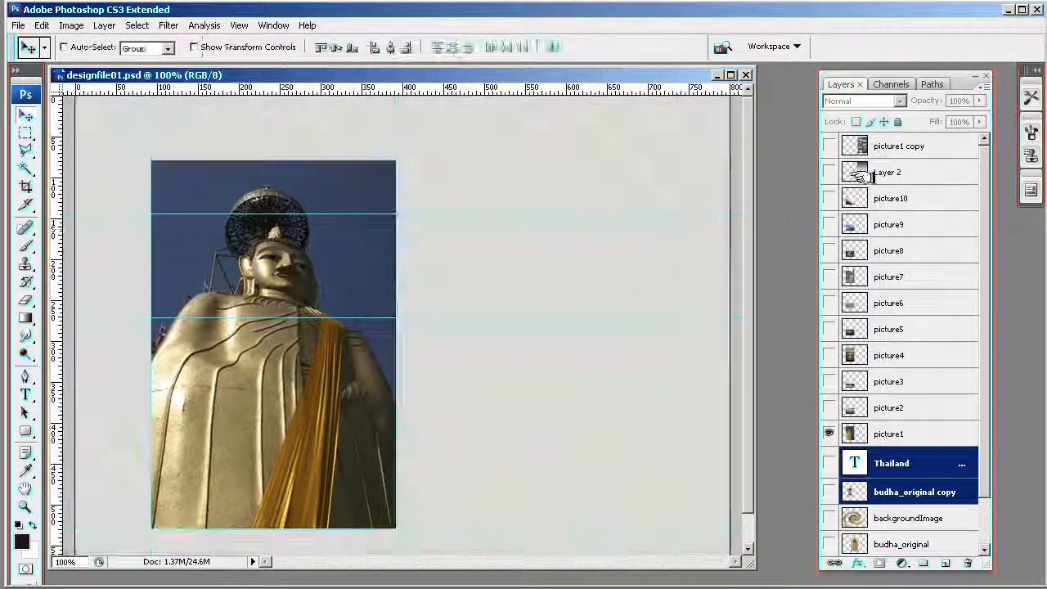
- Show the picture1 copy layer with the grid of photo thumbnails and hide the picture1 layer
click(828, 145)
click(829, 433)
click(828, 432)
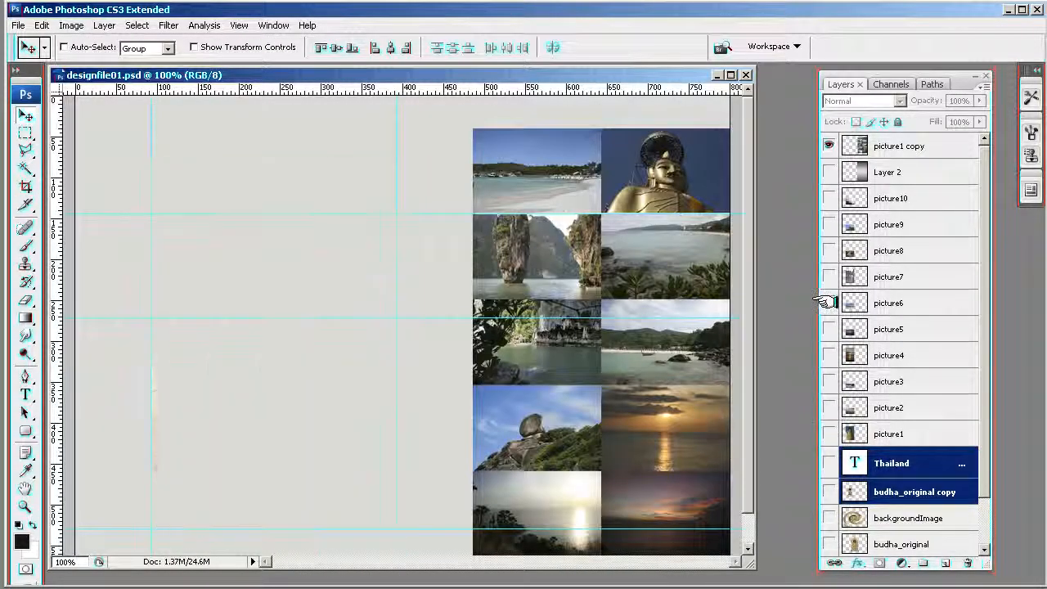
- View the picture9, picture2 and picture3 photos one at a time beside the thumbnail grid, hiding each again
click(829, 224)
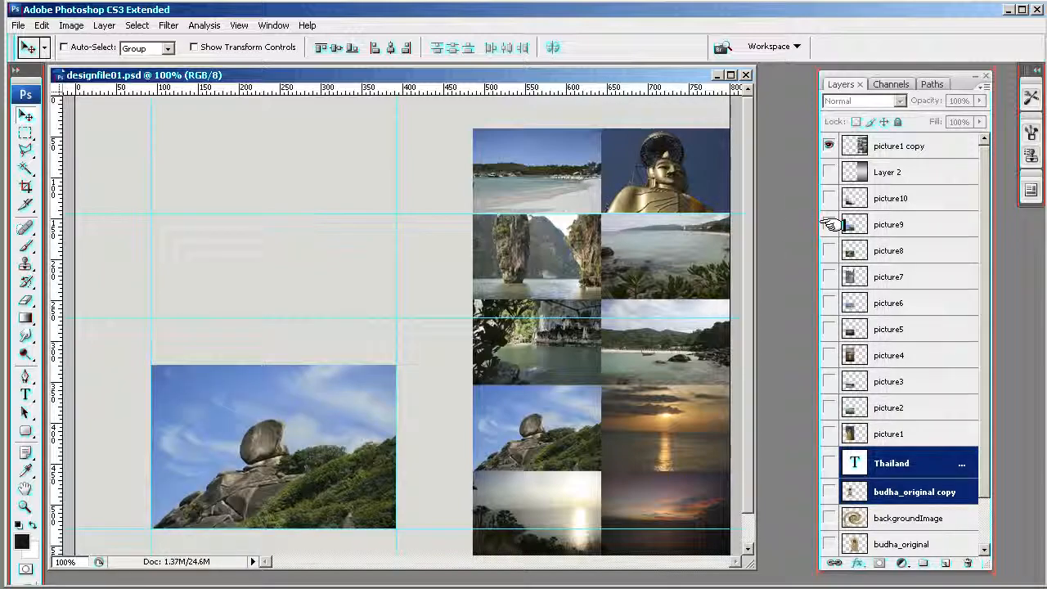
click(829, 224)
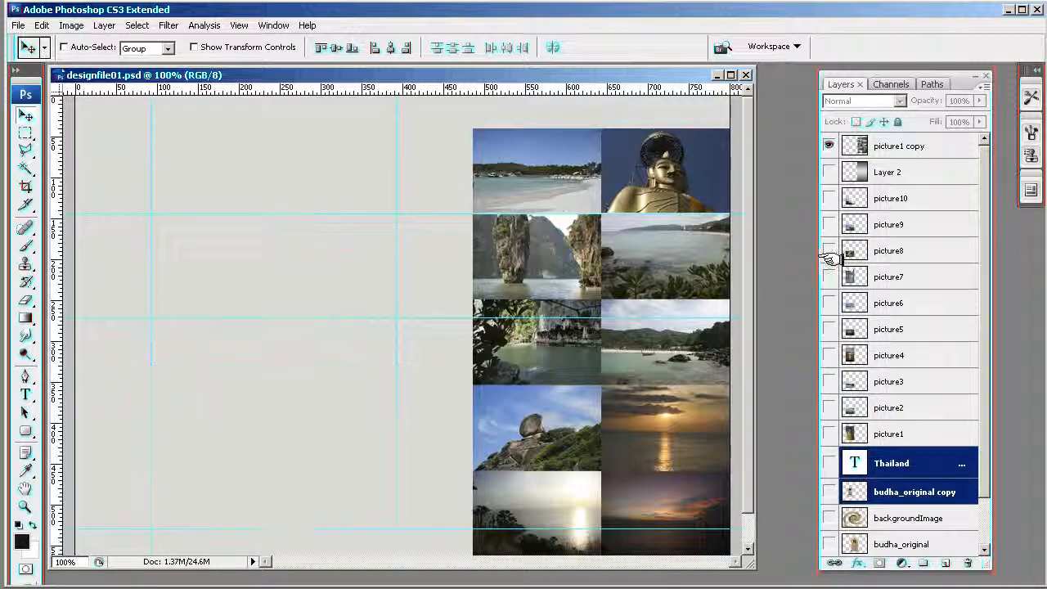
click(828, 408)
click(828, 408)
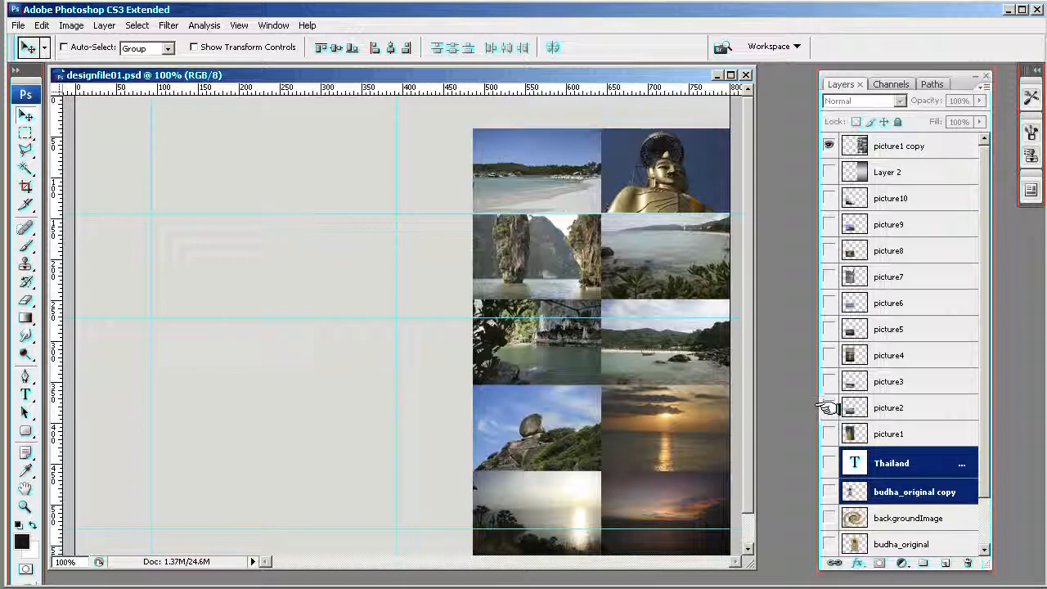
click(829, 381)
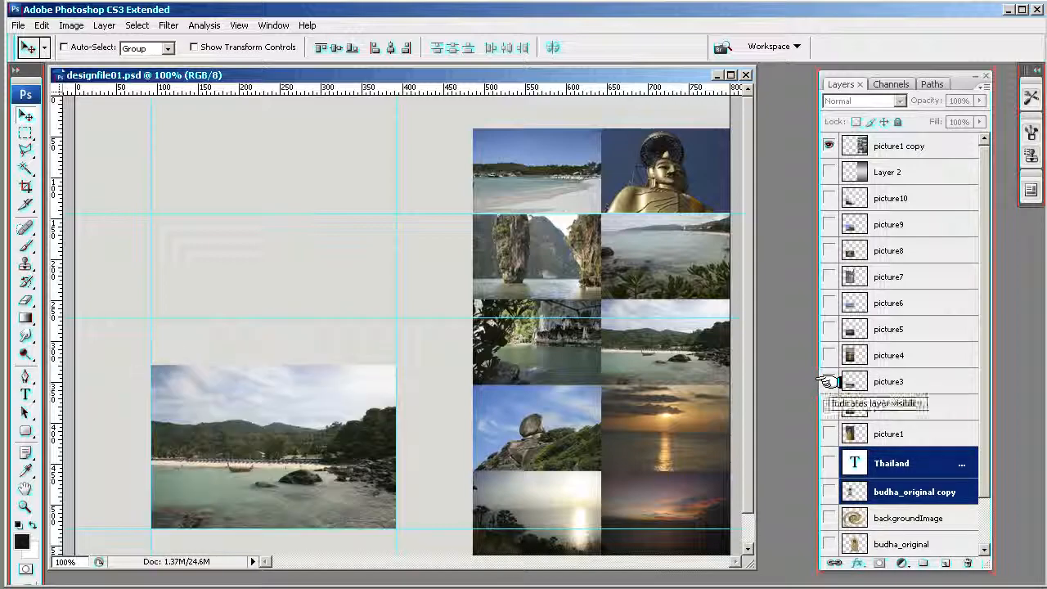
click(828, 381)
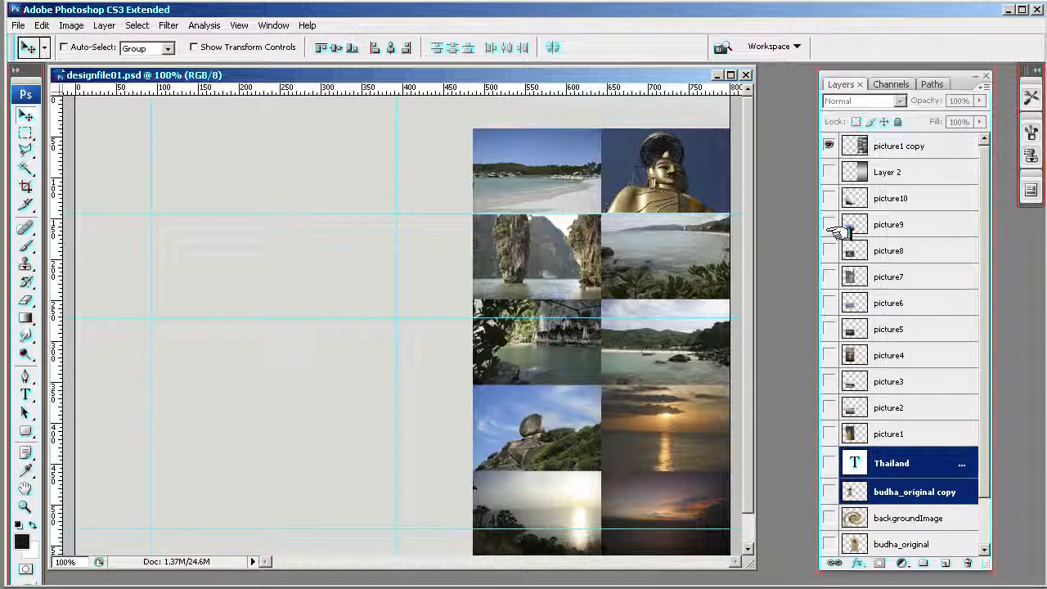
click(829, 381)
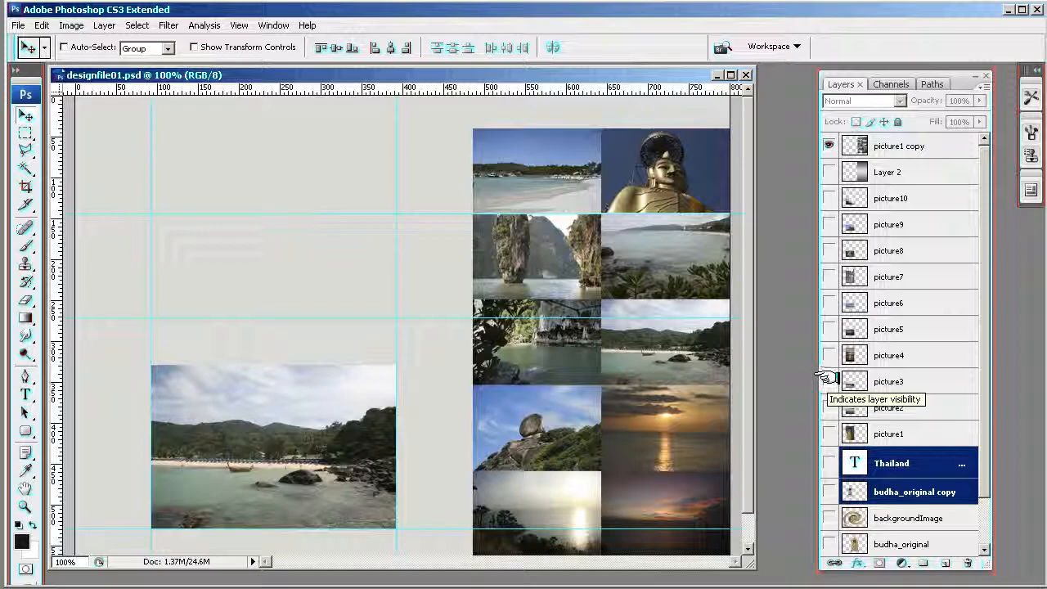
click(828, 381)
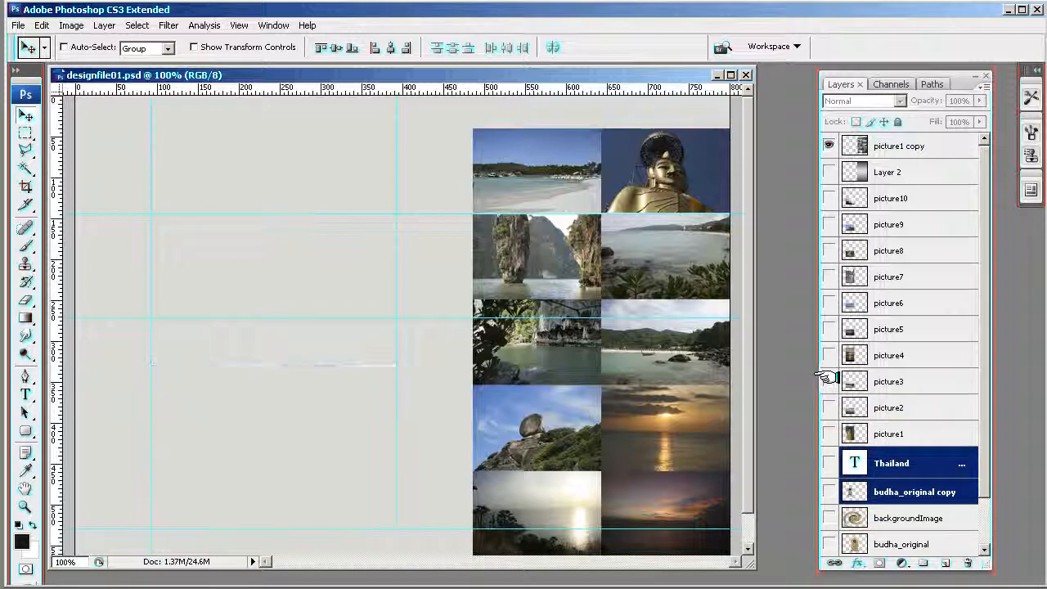
- View the picture8, picture9 and picture10 photos one at a time beside the thumbnail grid, hiding each again
click(828, 250)
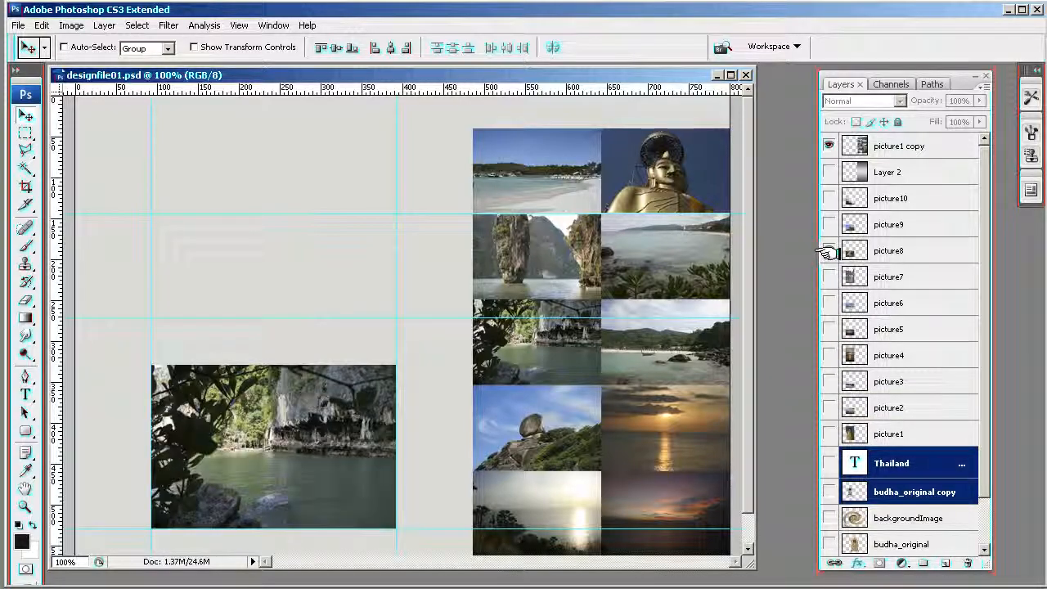
click(828, 250)
click(829, 224)
click(829, 223)
click(829, 199)
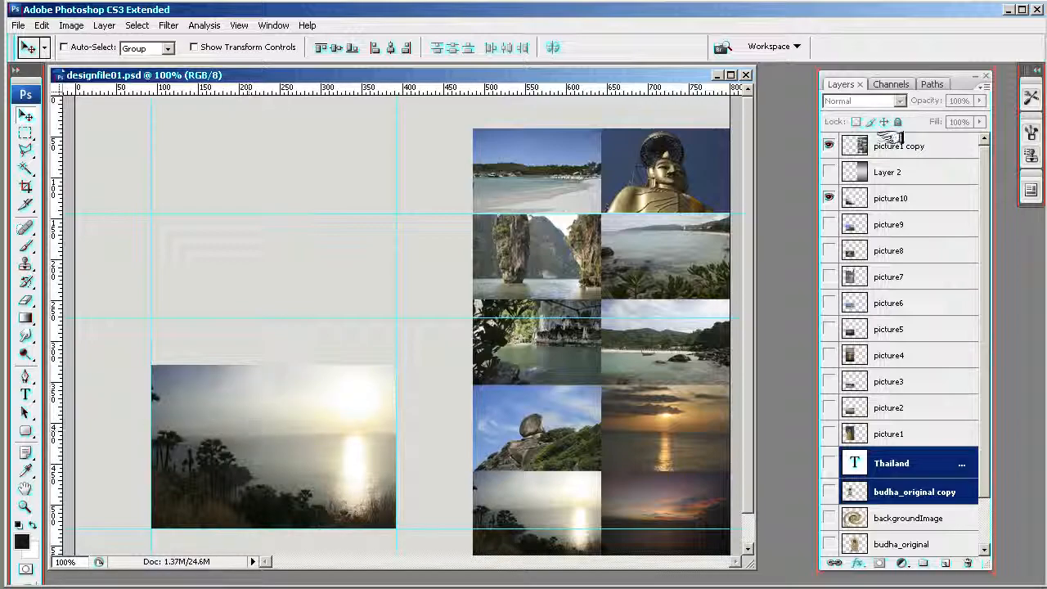
click(828, 197)
click(828, 224)
click(828, 223)
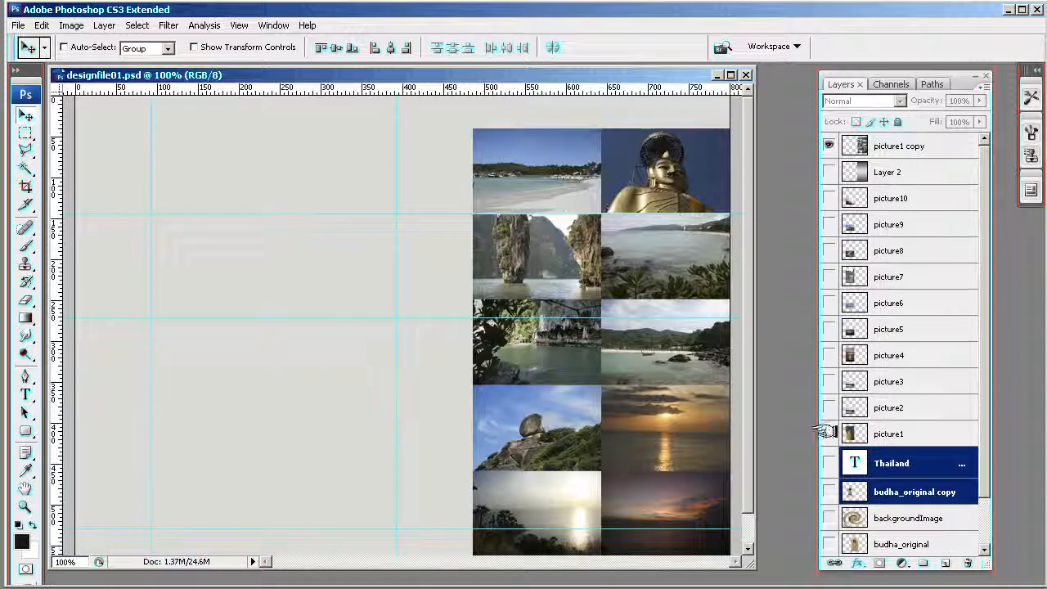
- Check the large versions of picture1, picture8 and picture7 against their thumbnails, hiding each layer after viewing it
click(828, 432)
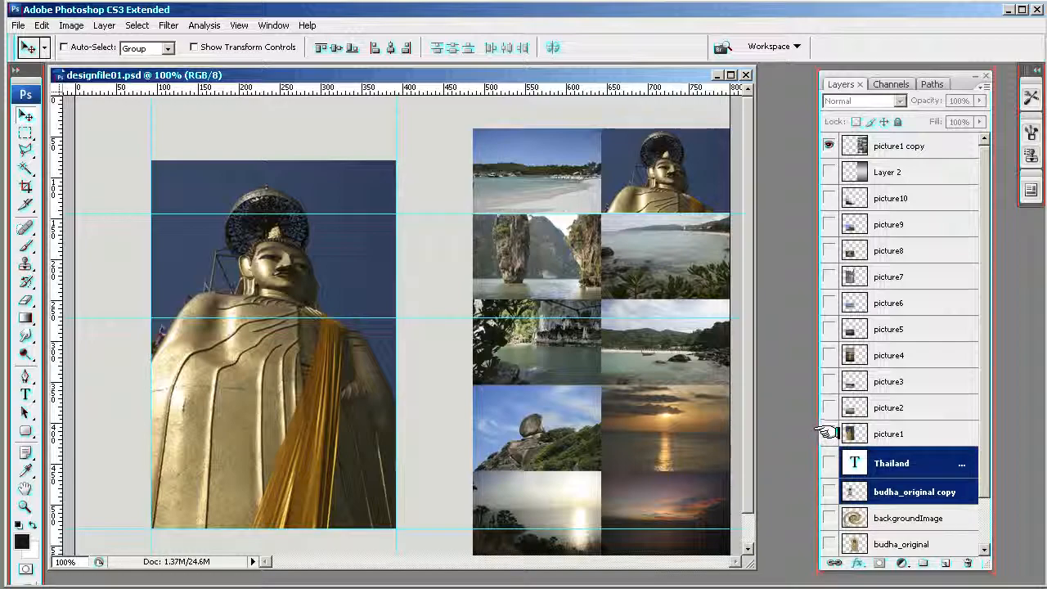
click(827, 432)
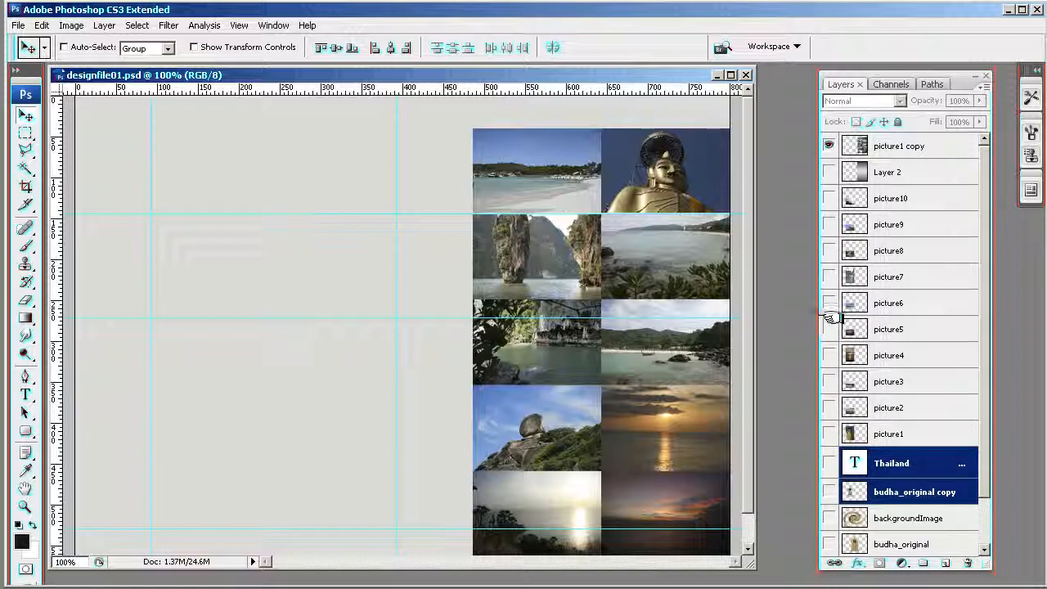
click(829, 250)
click(829, 251)
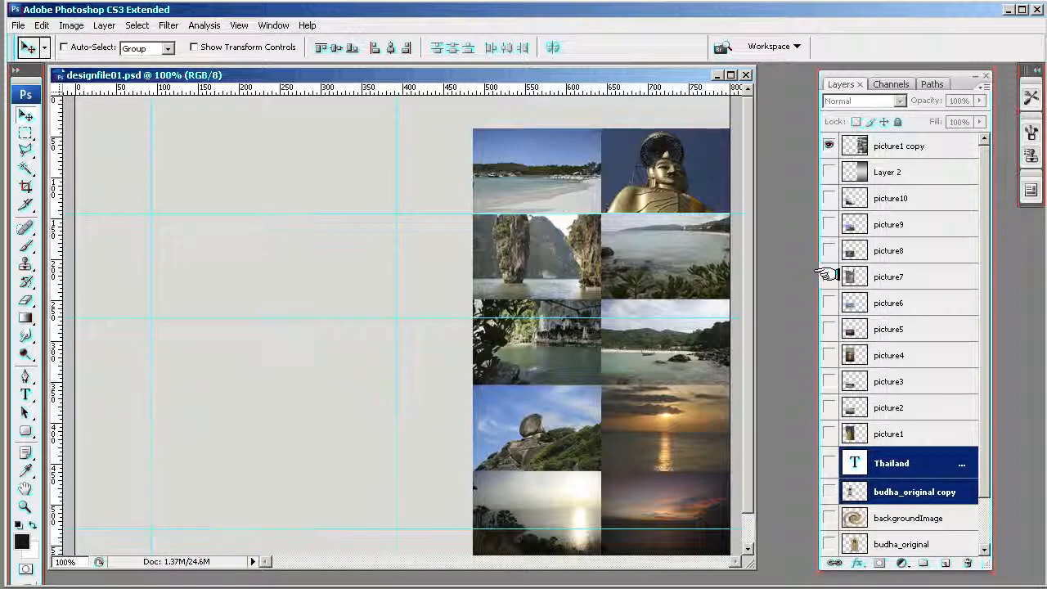
click(828, 277)
click(828, 277)
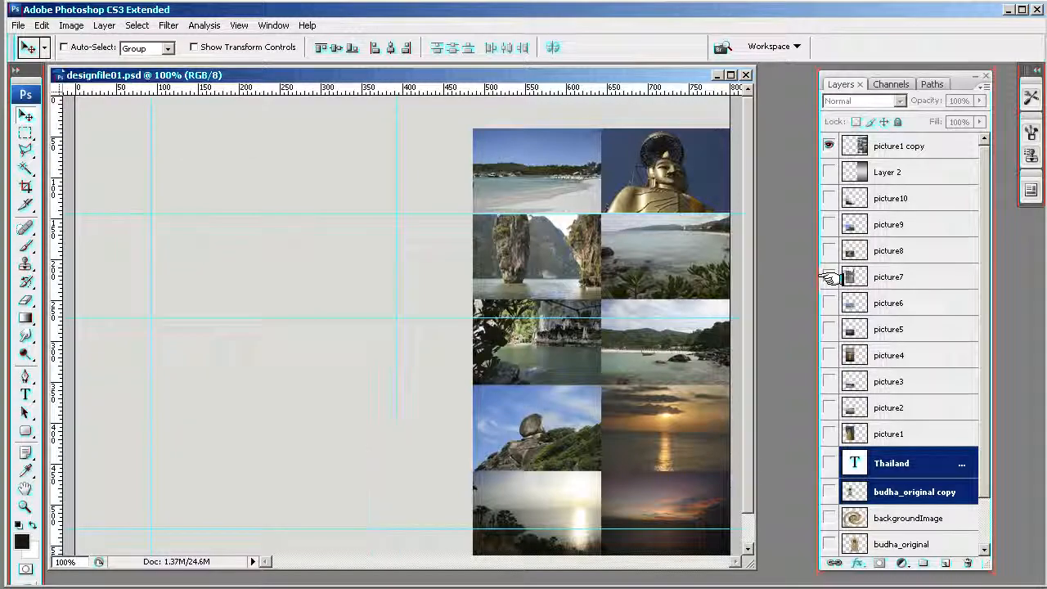